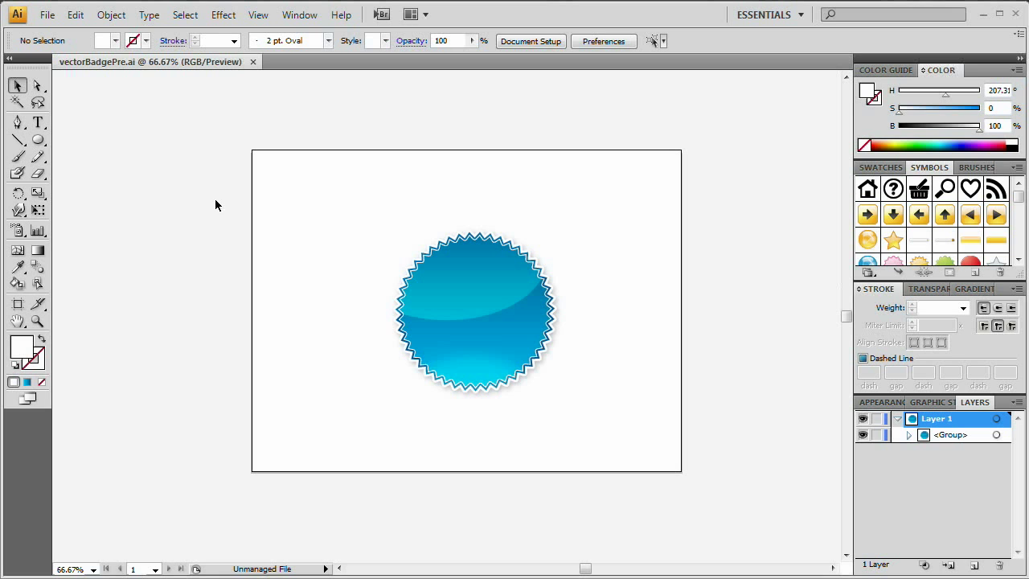
Step: Open File > New to bring up the New Document dialog (Web, 800 x 600 px, RGB)
click(48, 15)
click(77, 32)
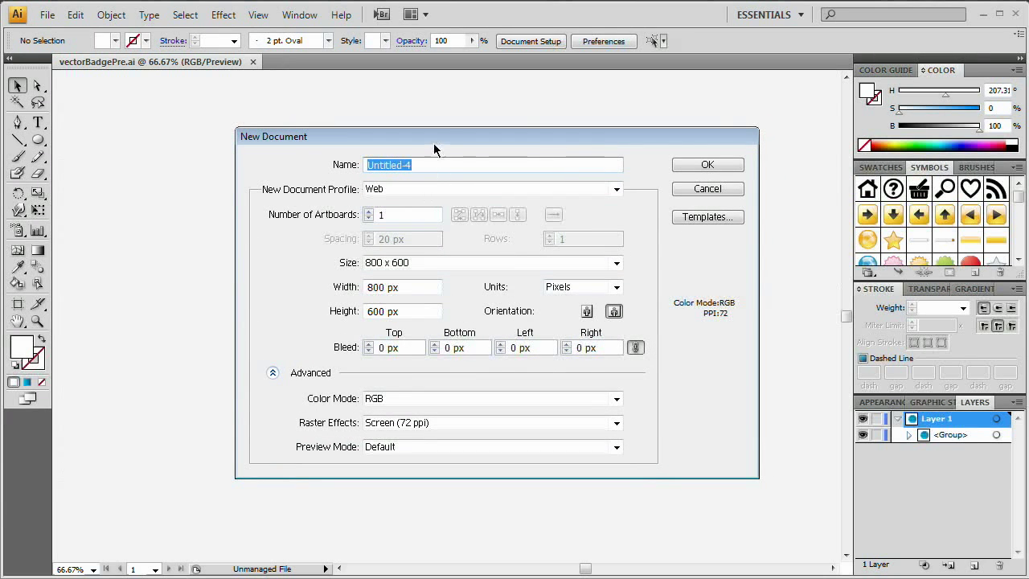
Step: Keep the Web profile at 800 x 600 px and create the blank Untitled-4 document
drag(432, 145, 420, 145)
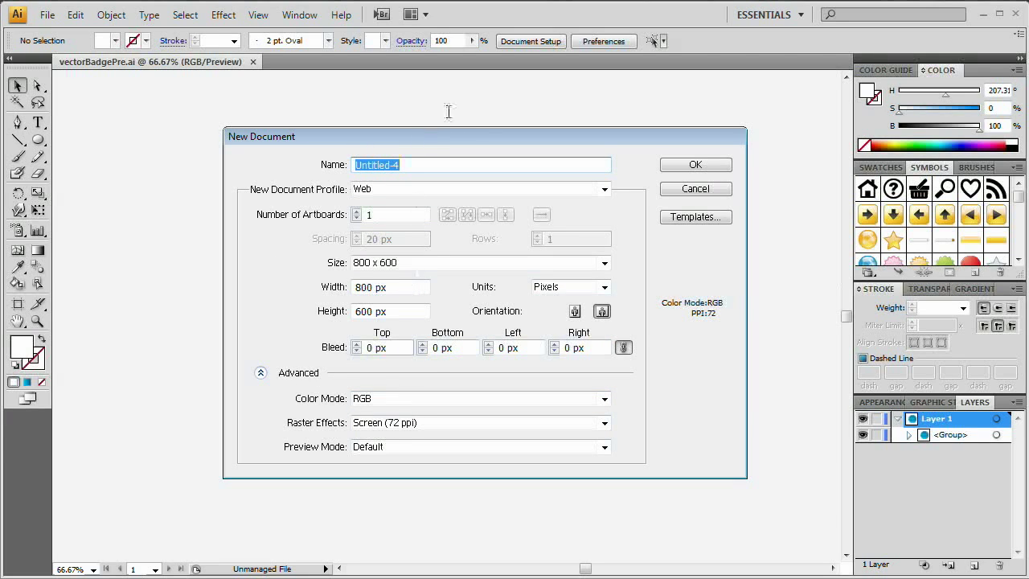
drag(405, 141, 402, 134)
click(386, 282)
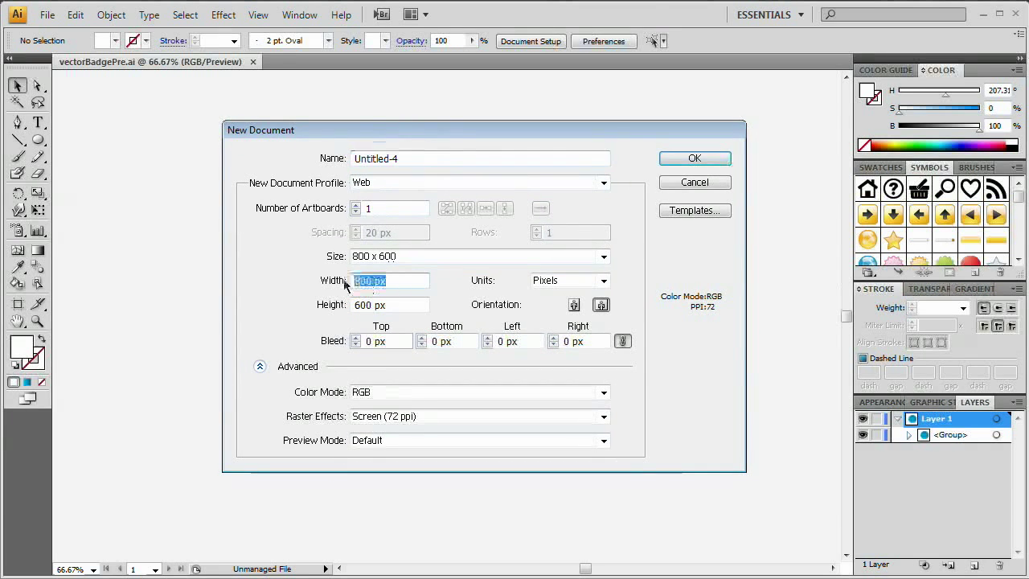
key(Tab)
click(395, 302)
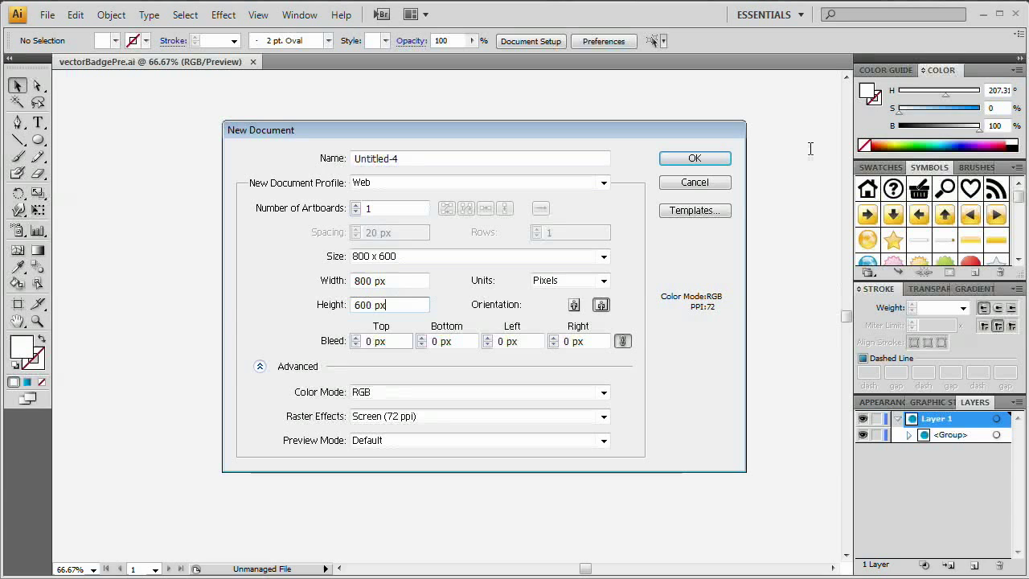
click(695, 158)
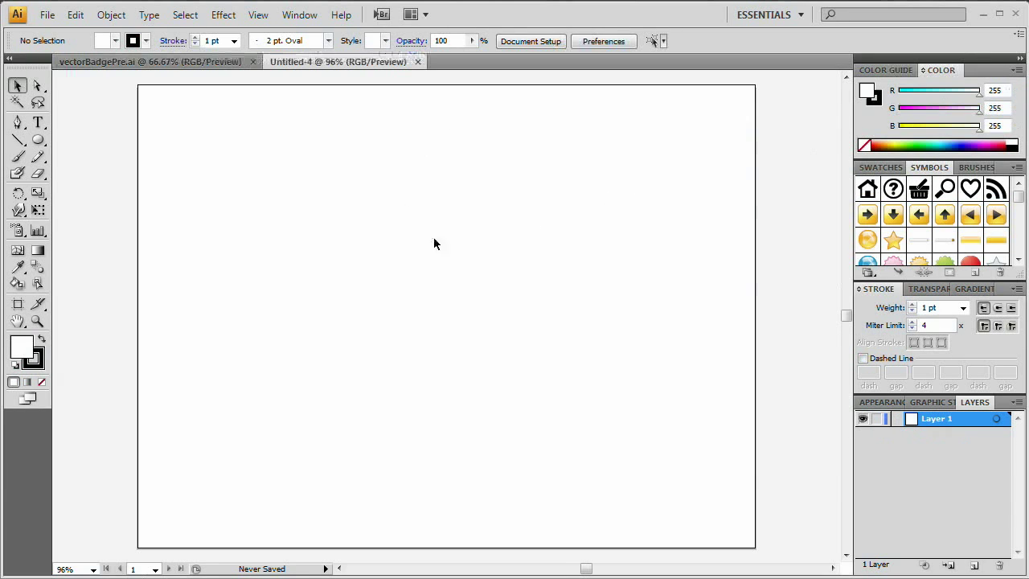
Step: Draw a large circle with the Ellipse Tool, nudge it up and right, and reselect it
drag(480, 216, 499, 214)
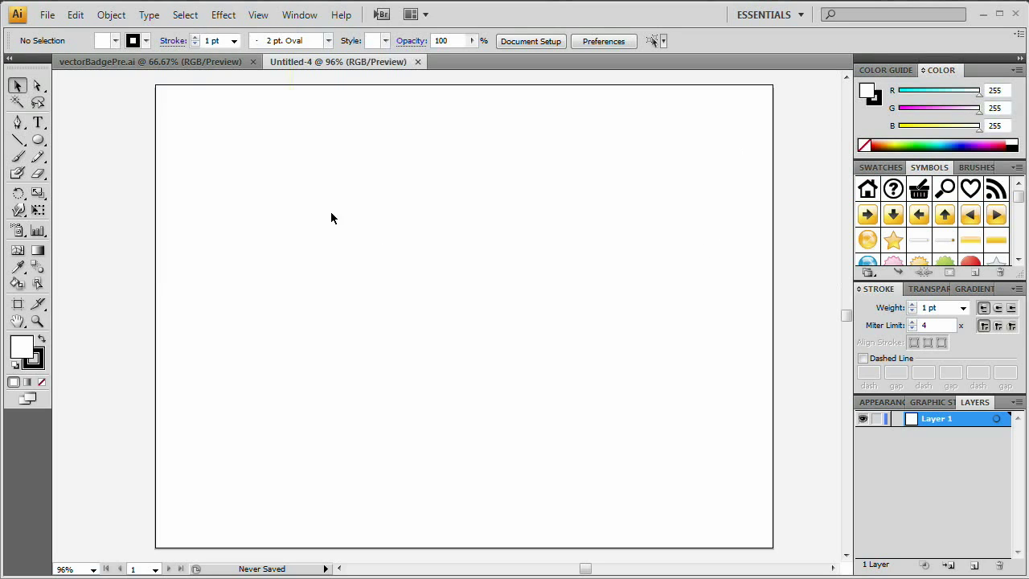
drag(38, 140, 80, 182)
drag(285, 171, 627, 467)
key(v)
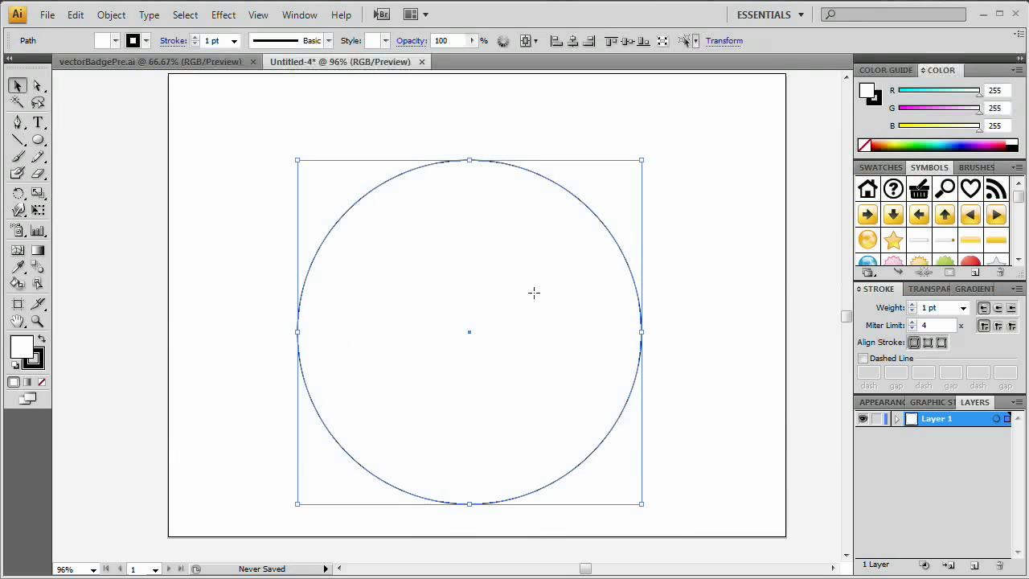
drag(534, 292, 558, 253)
click(710, 289)
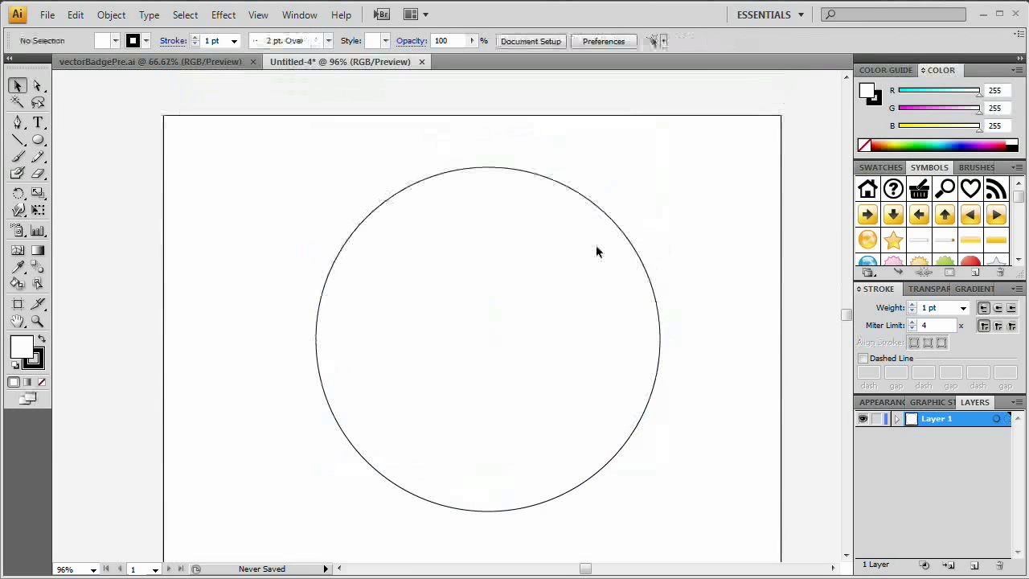
click(505, 271)
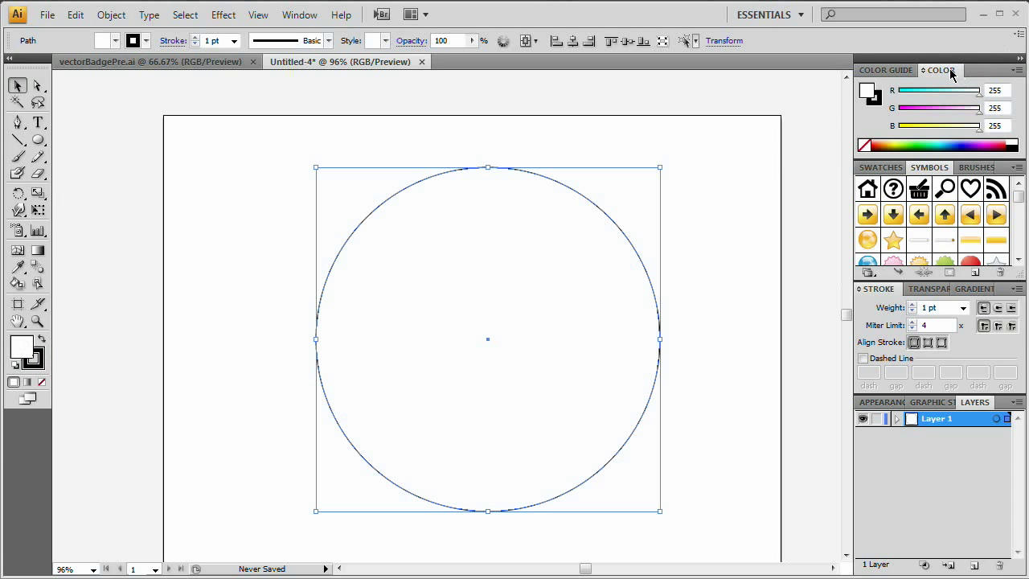
Step: Float the Color panel over the canvas and make the circle's outline red
drag(948, 76, 165, 143)
drag(230, 131, 211, 146)
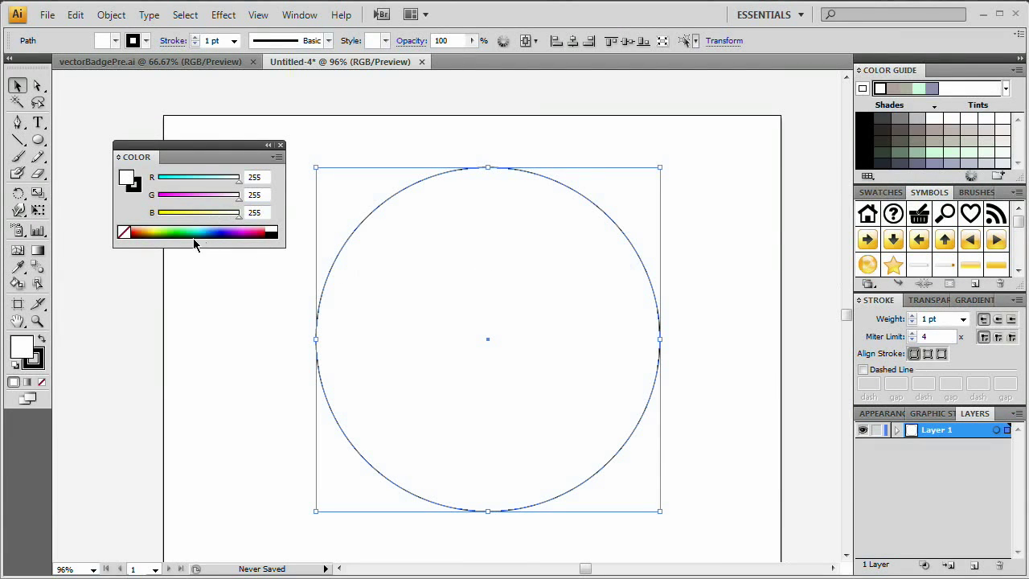
click(140, 191)
drag(163, 185, 239, 182)
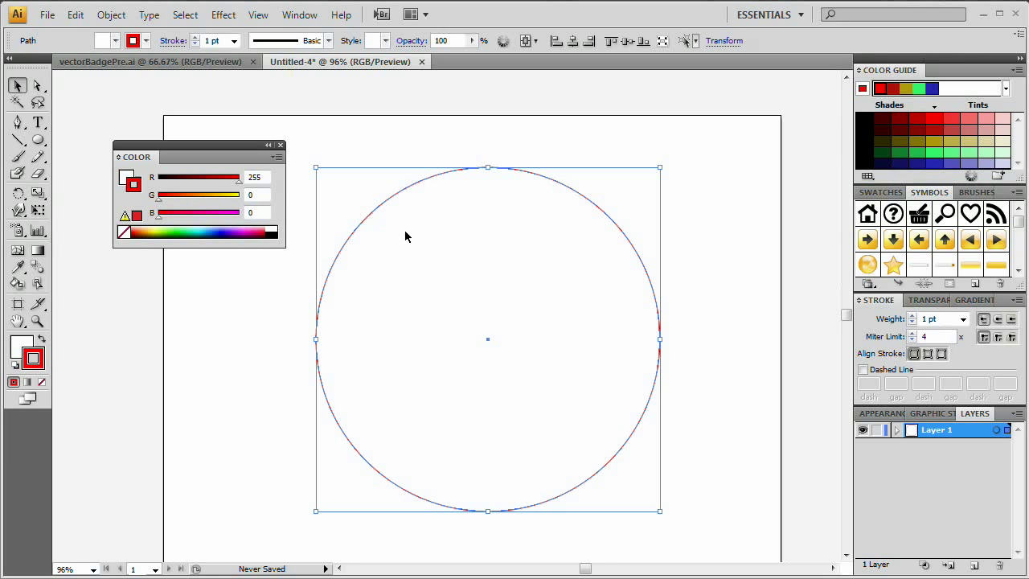
Step: Raise the stroke weight to 20 pt, then change the outline from green to black
click(913, 316)
click(913, 316)
click(913, 316)
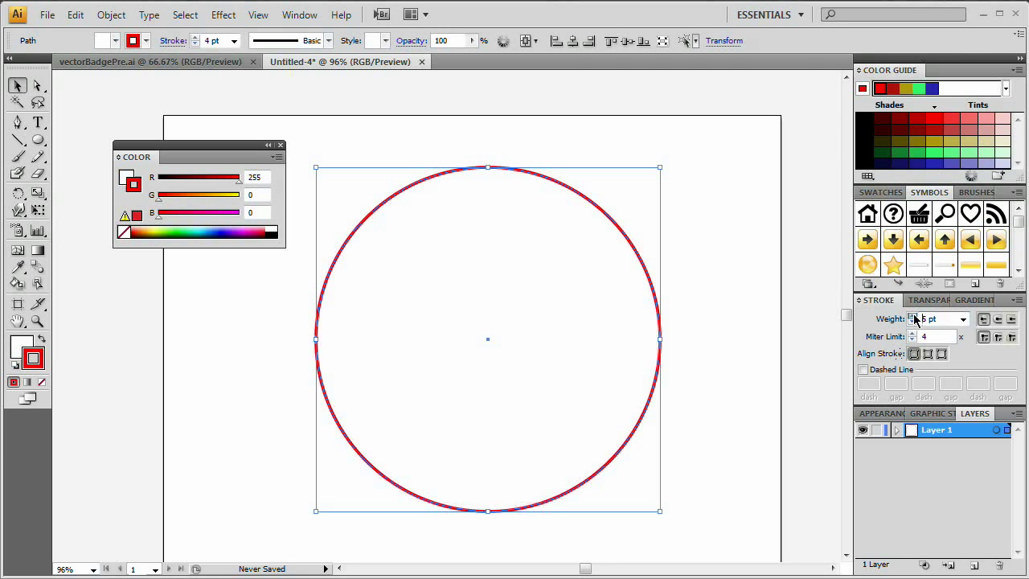
click(913, 316)
click(913, 316)
click(913, 316)
click(913, 316)
click(913, 316)
click(913, 316)
click(913, 316)
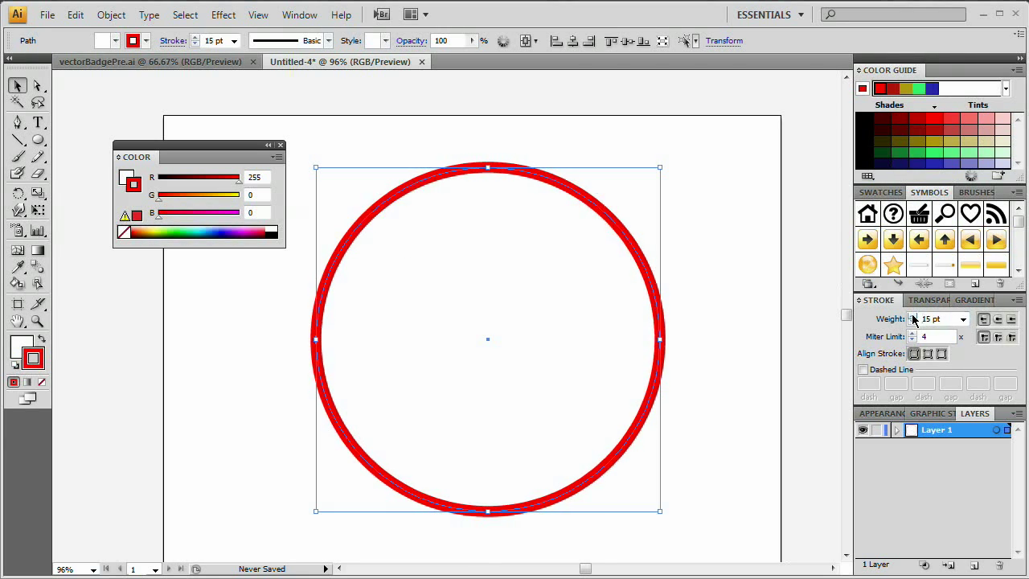
click(912, 316)
click(913, 316)
click(913, 316)
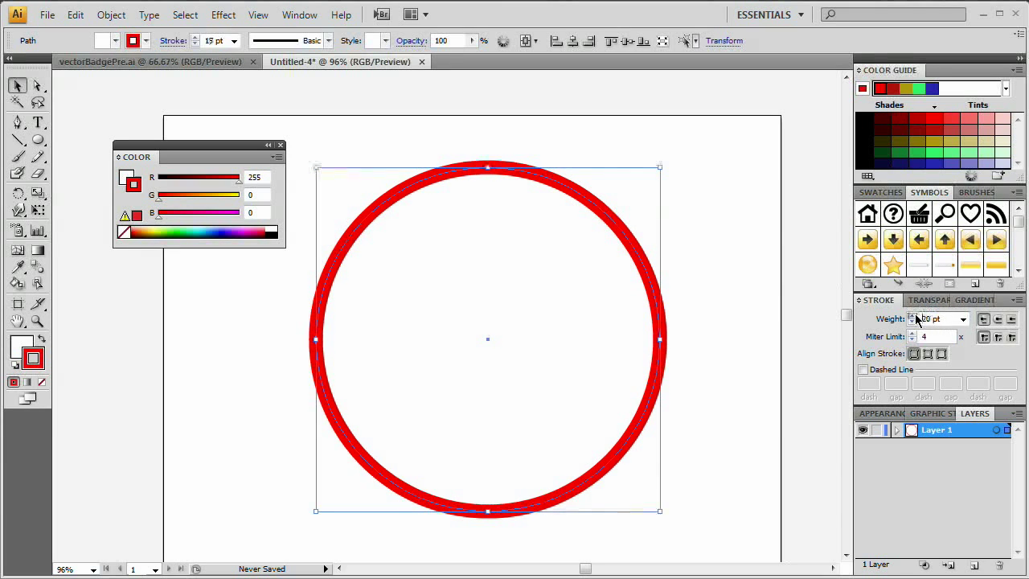
click(912, 316)
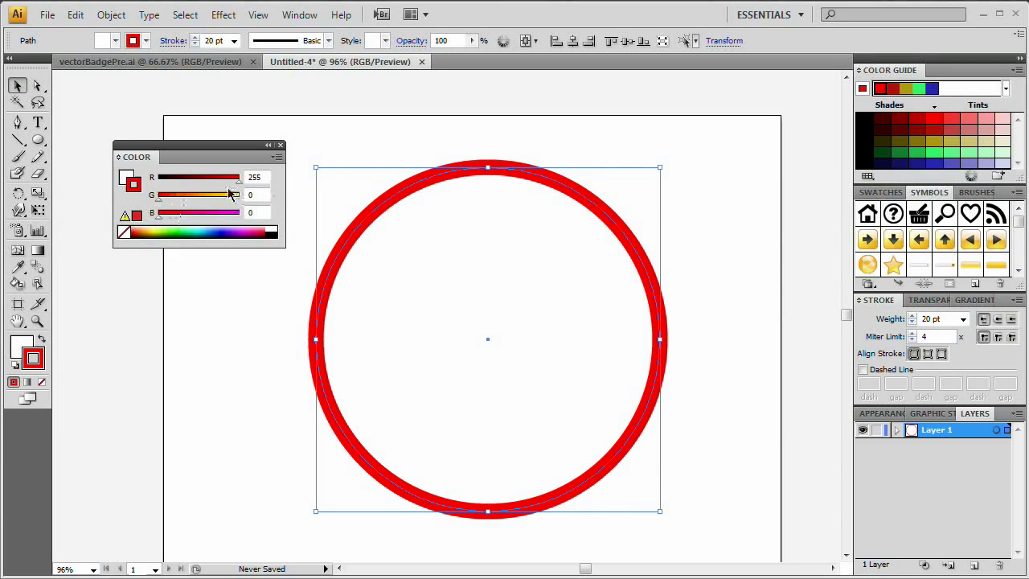
mouse_move(234, 185)
mouse_down()
mouse_move(156, 187)
mouse_move(210, 199)
mouse_move(281, 193)
mouse_up()
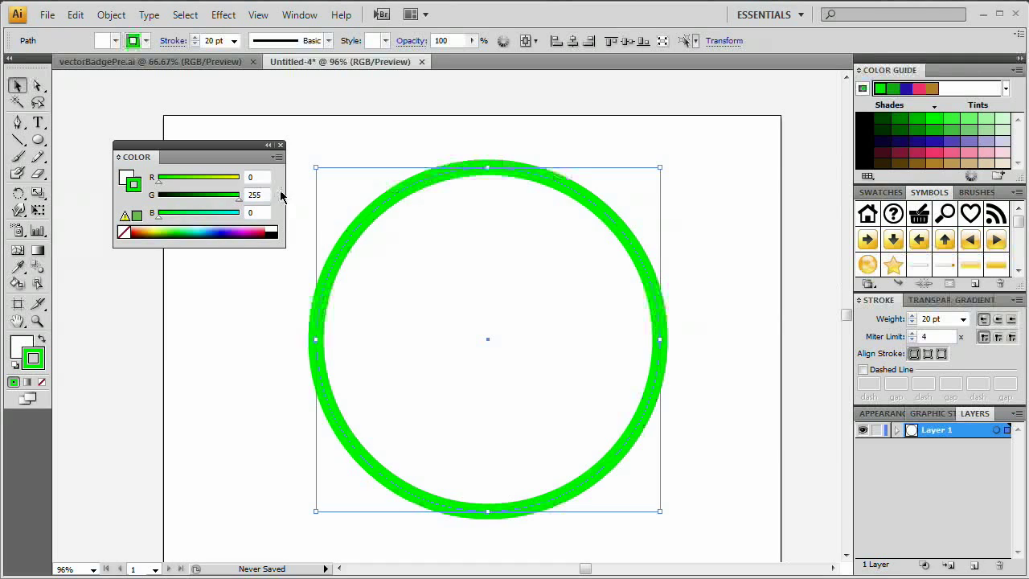
drag(200, 197, 159, 196)
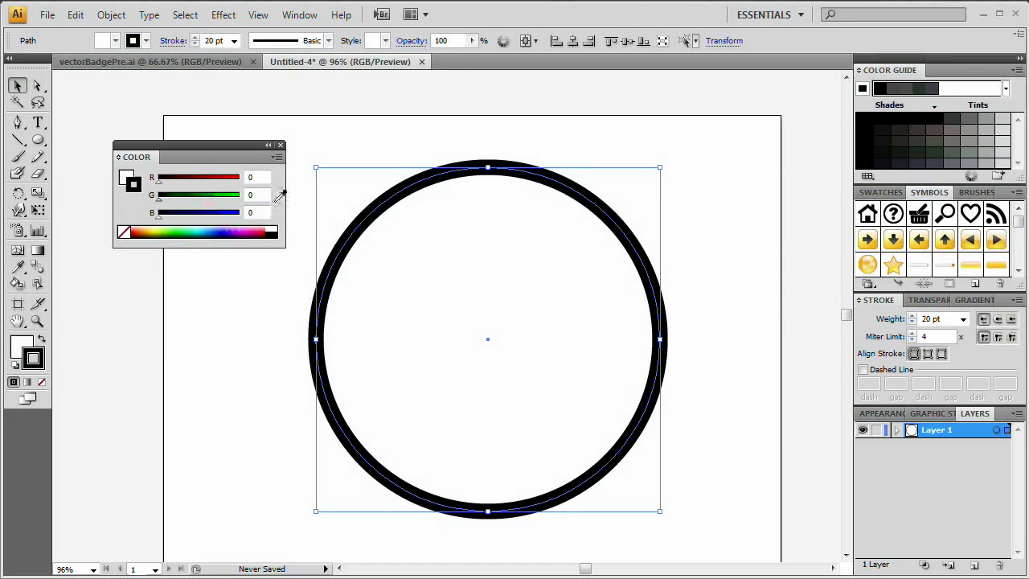
Step: Switch the Color panel to HSB and make the outline light sky blue (S 52.94%, B 100%)
click(278, 158)
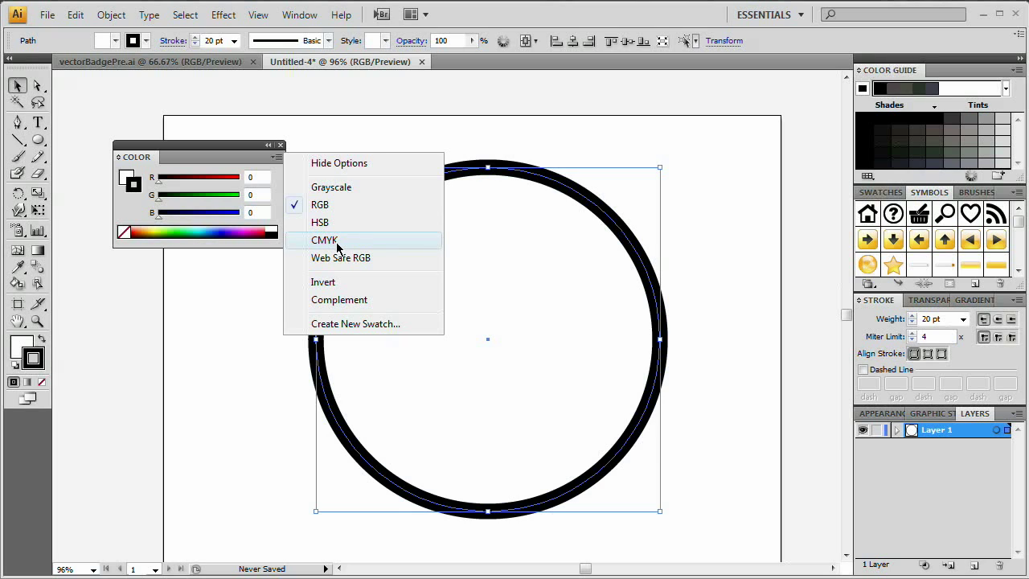
click(330, 223)
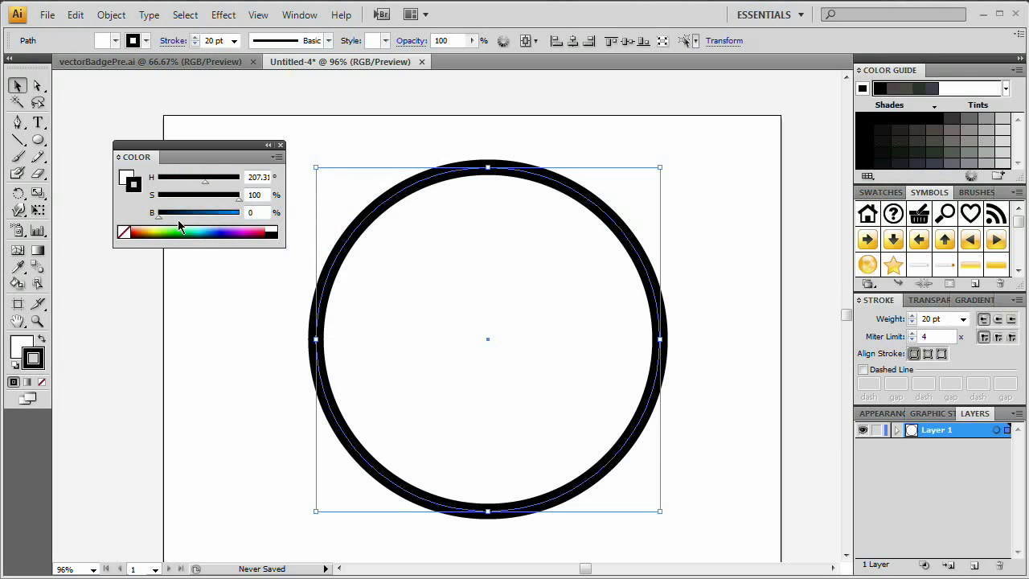
mouse_move(177, 215)
mouse_down()
mouse_move(243, 215)
mouse_move(183, 178)
mouse_move(165, 180)
mouse_move(234, 191)
mouse_move(186, 191)
mouse_move(204, 189)
mouse_up()
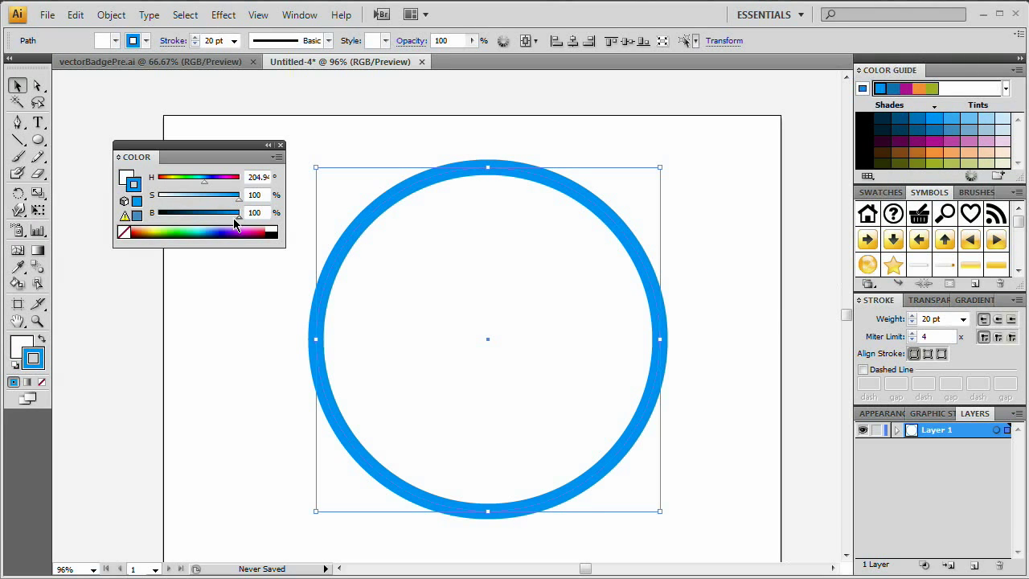
drag(240, 200, 202, 200)
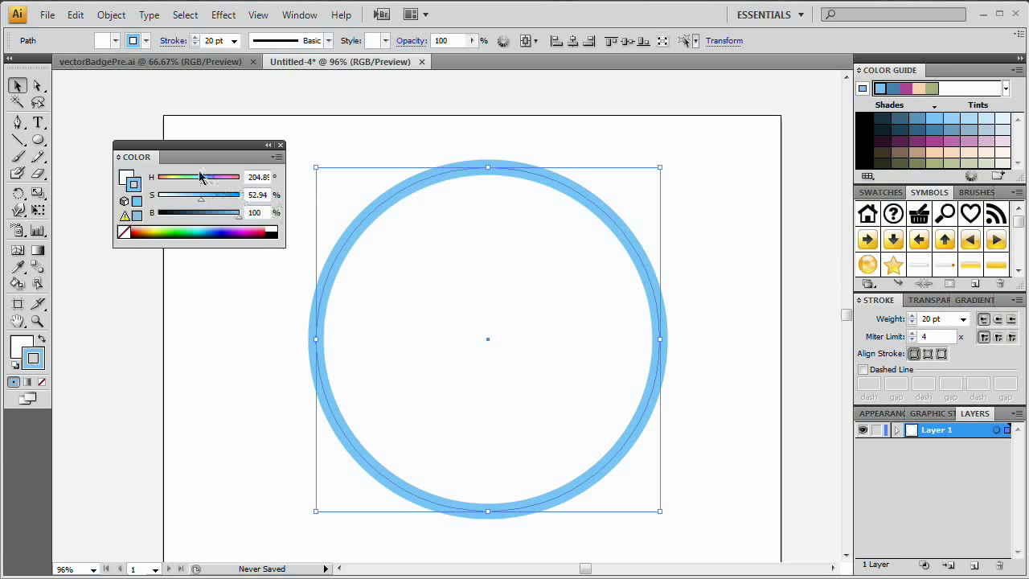
Step: Reposition the floating Color panel to the lower left of the window
drag(207, 156, 209, 126)
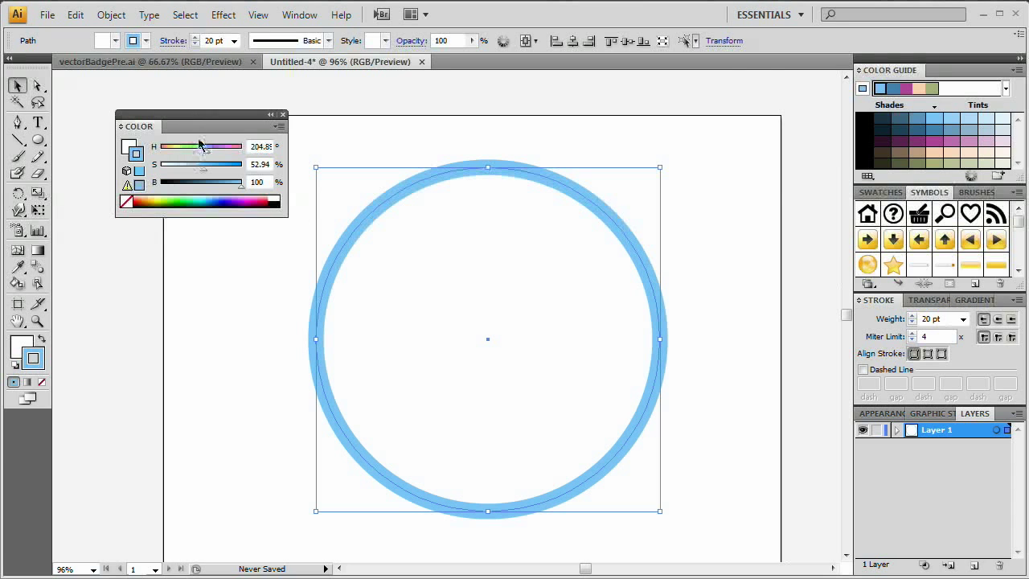
click(302, 15)
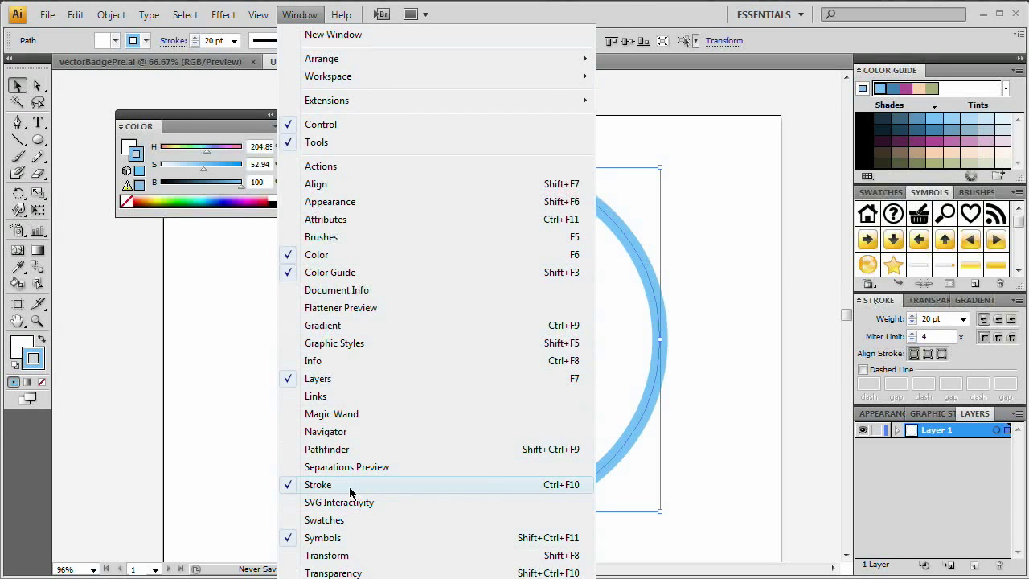
click(296, 13)
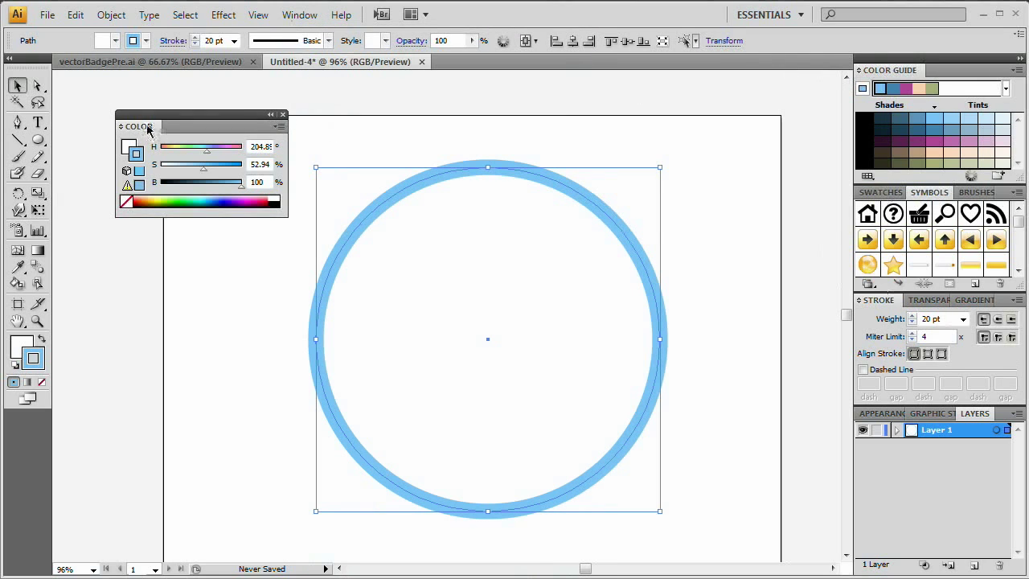
drag(148, 130, 98, 188)
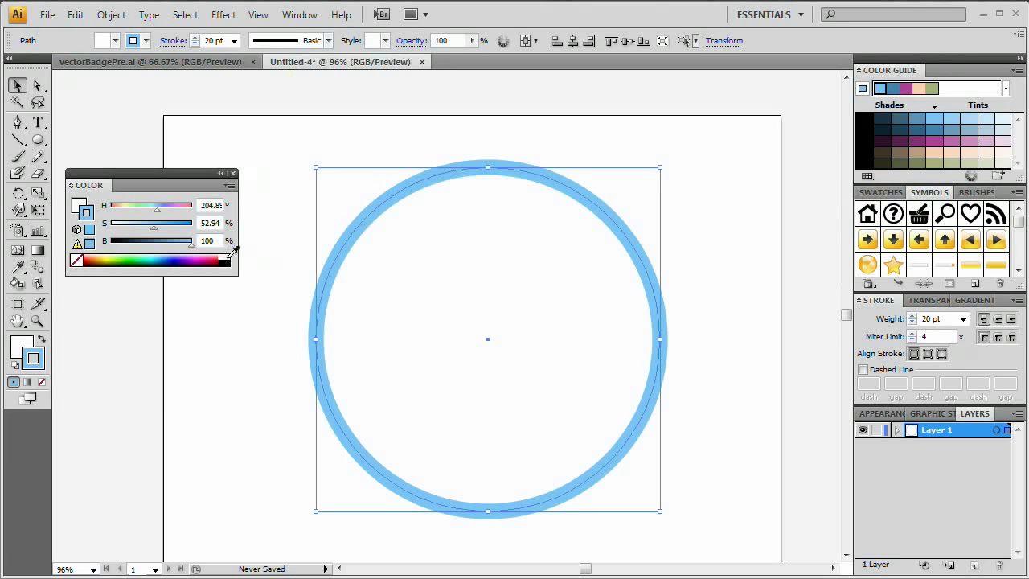
Step: Set the stroke to None, try aqua fill hues, close the Color panel and delete the circle
click(76, 261)
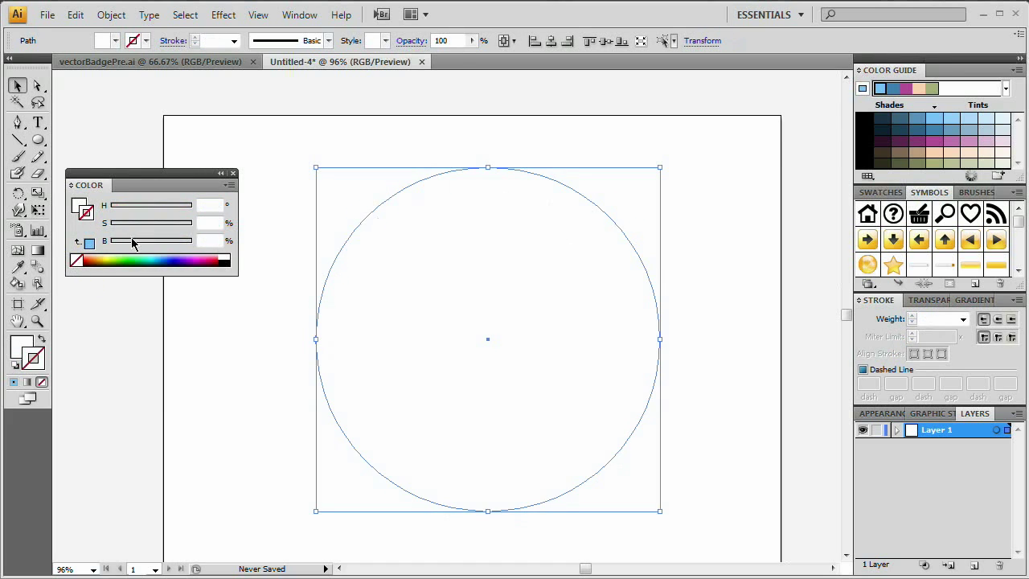
click(79, 206)
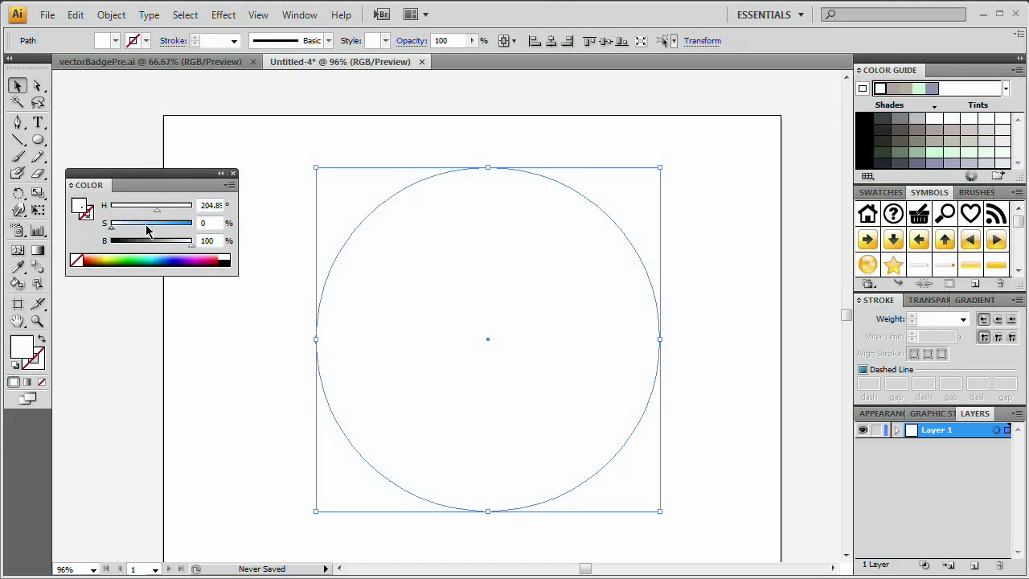
drag(147, 231, 182, 207)
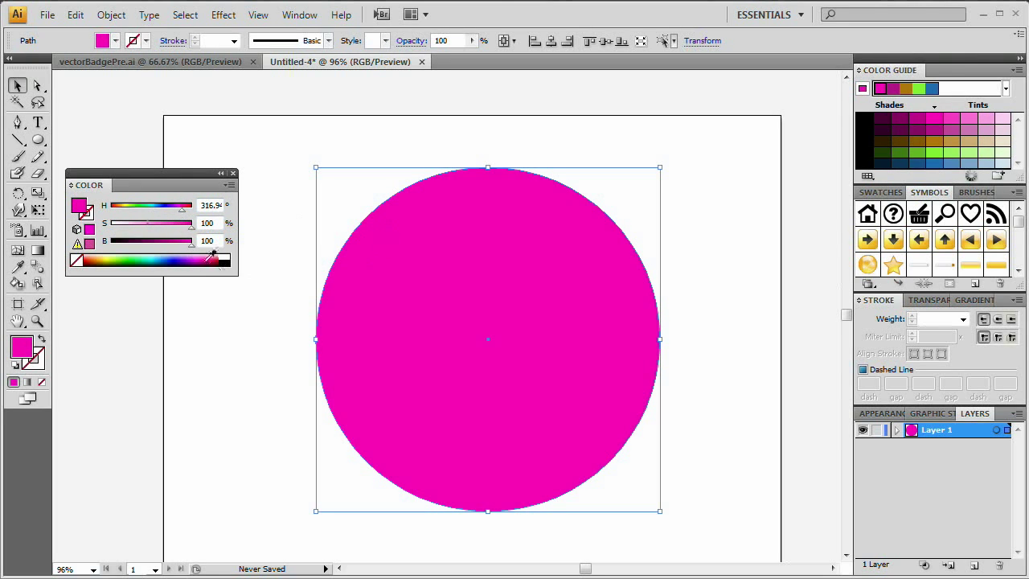
drag(105, 267, 150, 254)
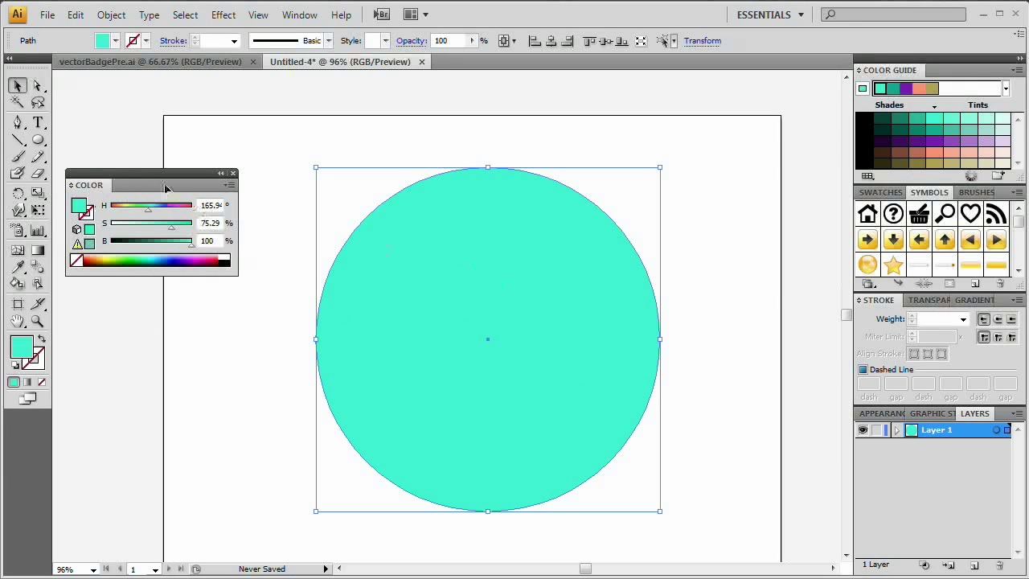
key(F6)
key(F6)
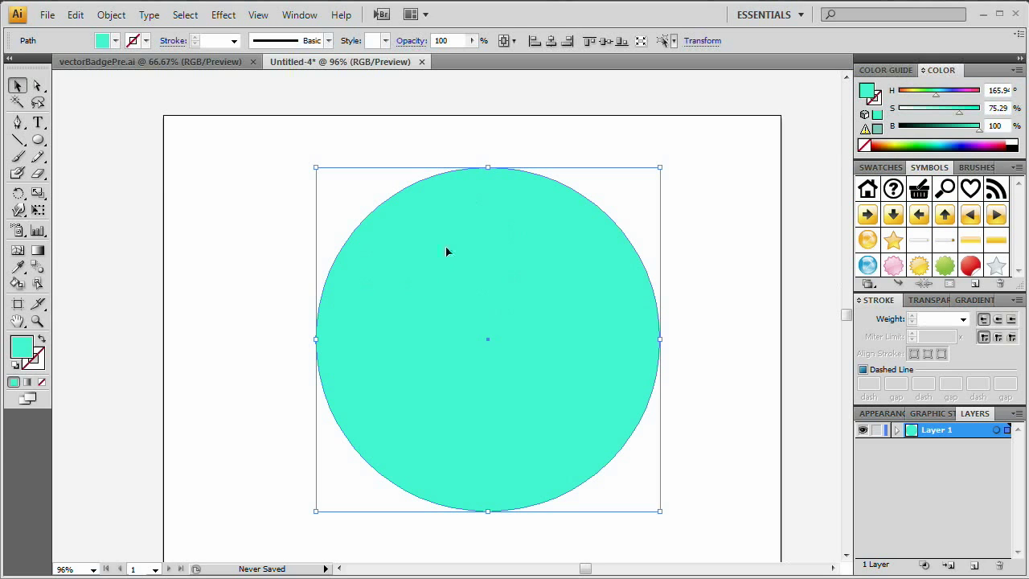
key(Delete)
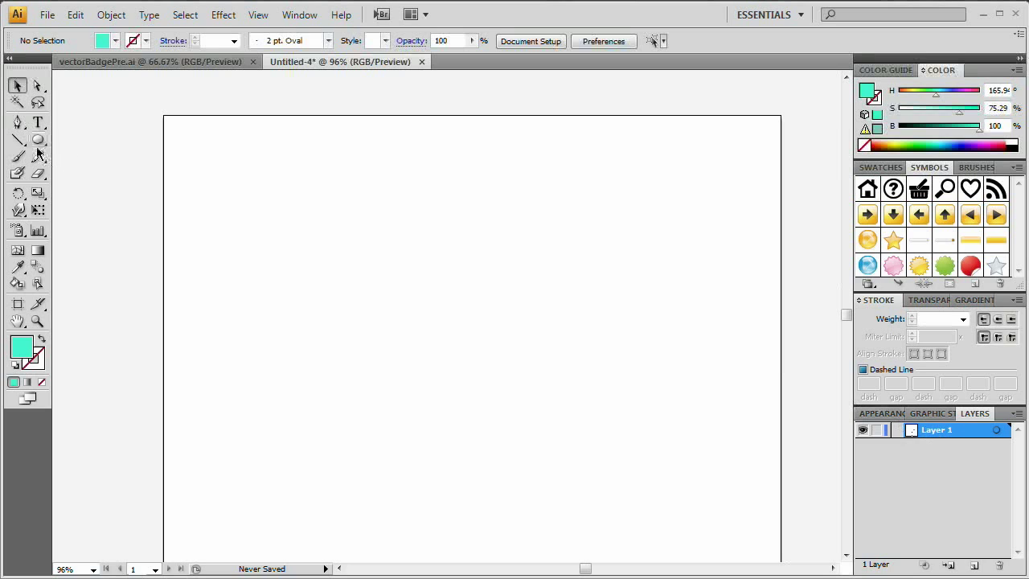
Step: Pick the Star Tool, zoom out, and start dragging a five-pointed star mid-artboard
drag(39, 144, 103, 214)
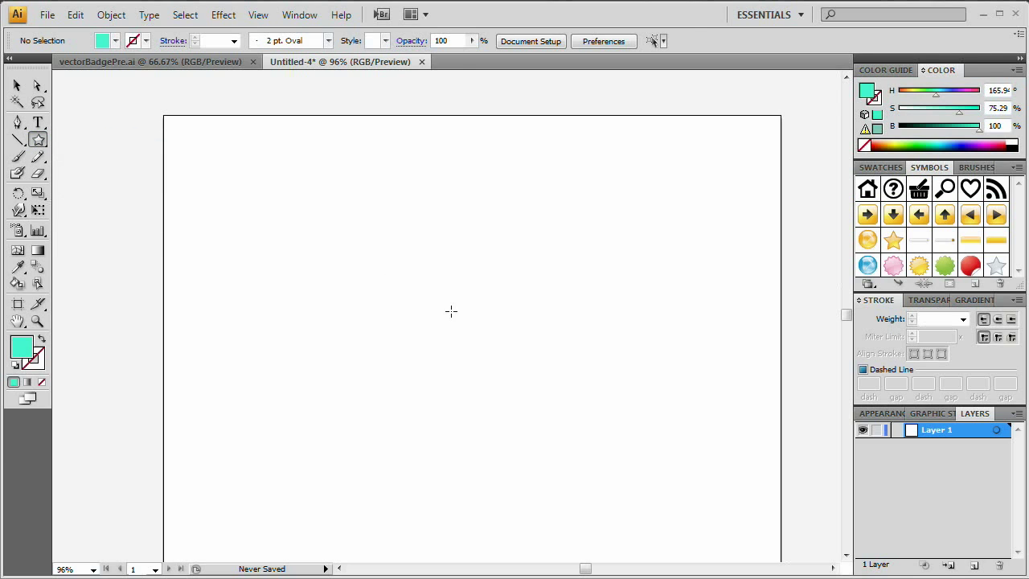
key(ctrl+minus)
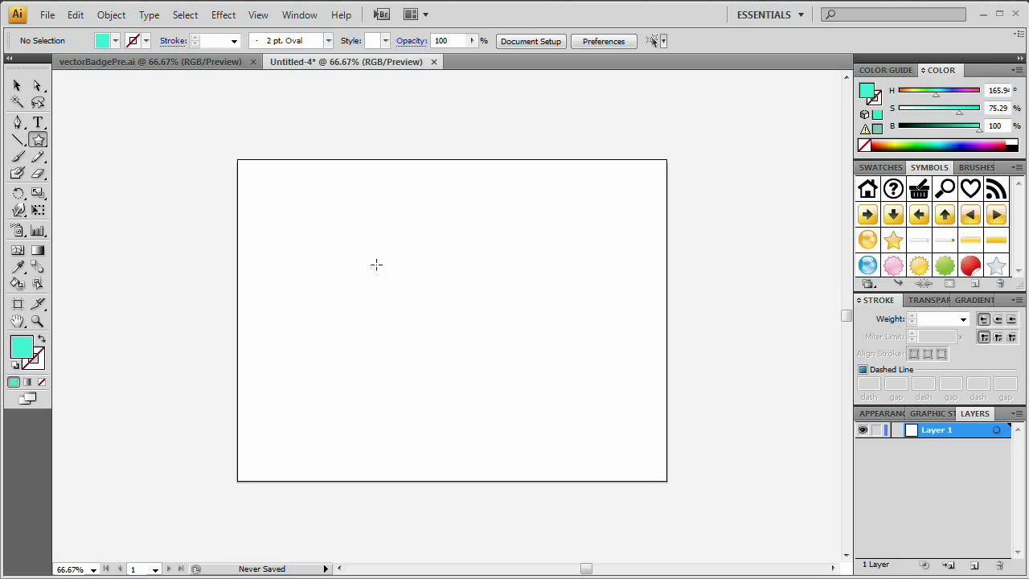
drag(400, 257, 515, 246)
key(Down)
key(Down)
key(Down)
key(Down)
key(Down)
key(Down)
key(Down)
key(Down)
key(Down)
key(Down)
key(Down)
key(Down)
key(Down)
key(Down)
key(Down)
key(Down)
key(Down)
key(Down)
key(Down)
key(Down)
key(Up)
key(Up)
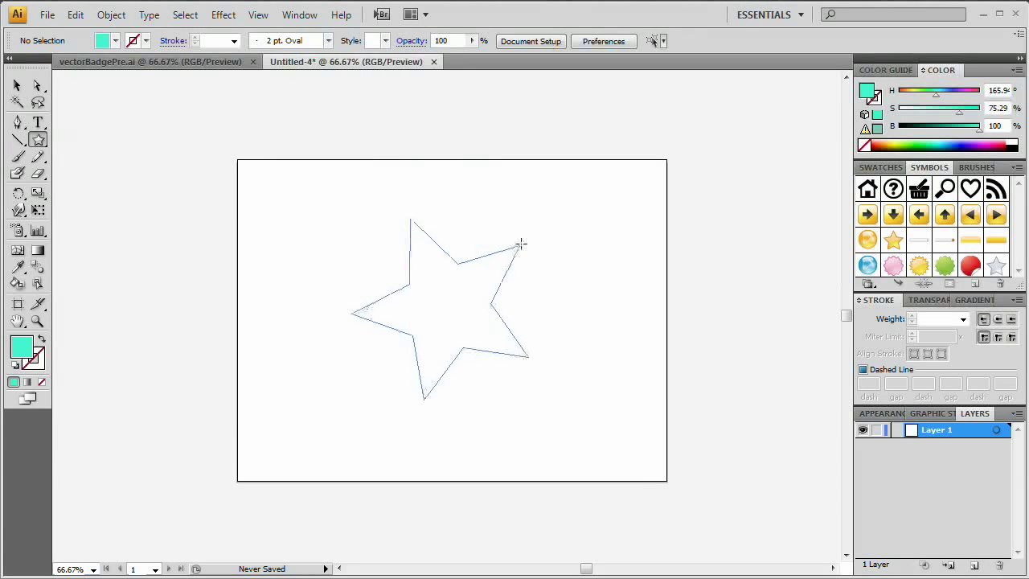
Step: Keep dragging the star, raising it to about forty short points at its final size
drag(518, 319, 445, 275)
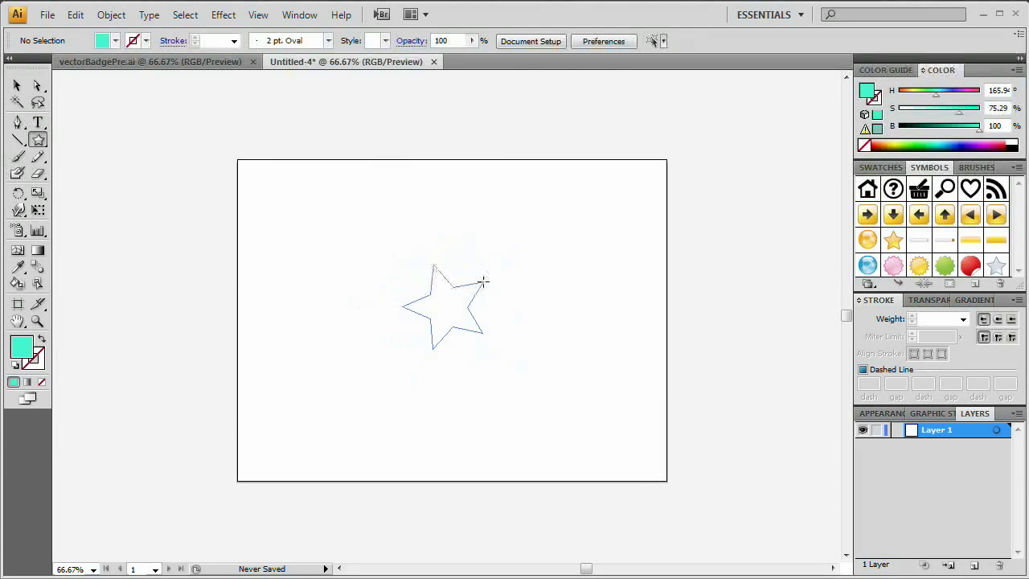
drag(517, 287, 567, 311)
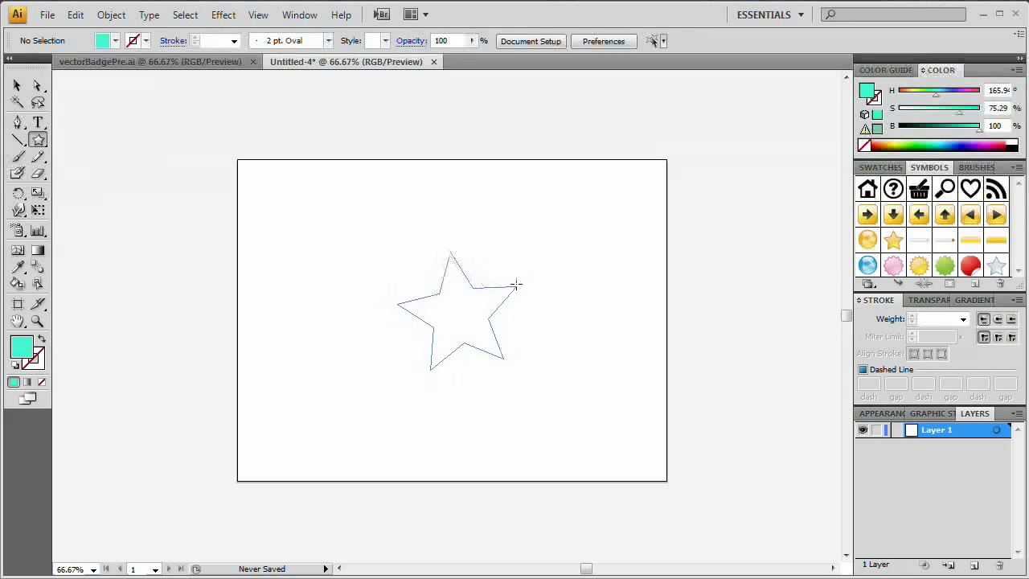
drag(510, 240, 510, 240)
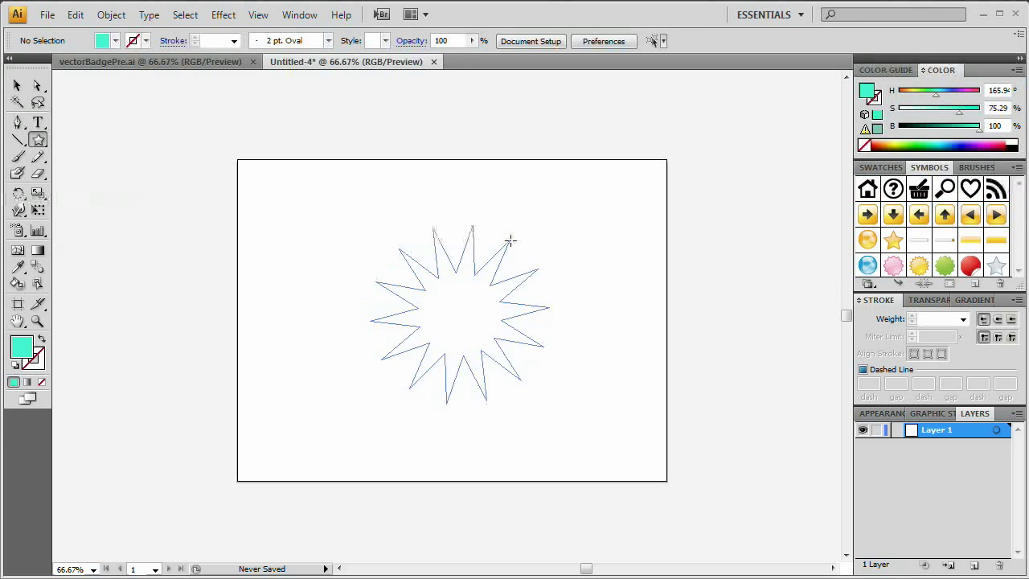
key(Down)
key(Down)
key(Down)
drag(510, 239, 536, 320)
drag(538, 379, 542, 314)
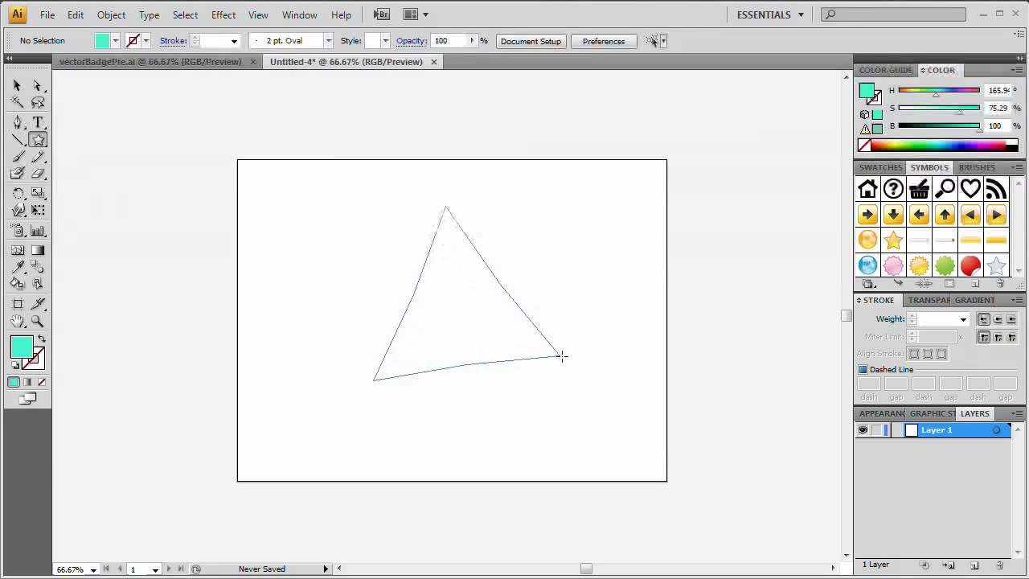
key(Up)
key(Up)
key(Up)
key(Up)
key(Up)
key(Up)
key(Up)
key(Up)
key(Up)
key(Up)
key(Up)
key(Up)
key(Up)
key(Up)
key(Up)
key(Up)
key(Up)
key(Up)
key(Up)
key(Up)
drag(563, 356, 516, 195)
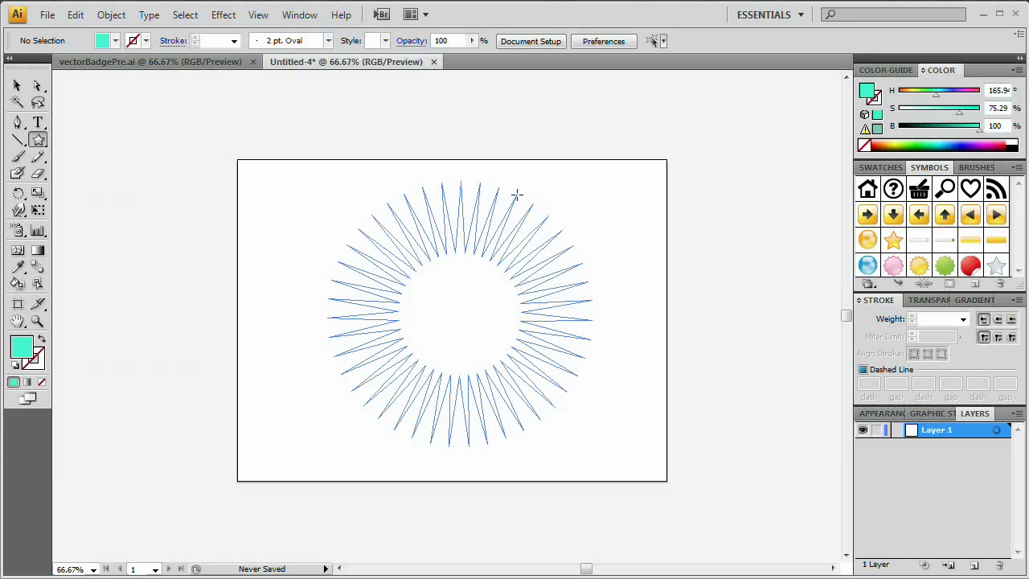
mouse_move(517, 194)
mouse_down()
mouse_move(475, 249)
mouse_move(505, 202)
mouse_up()
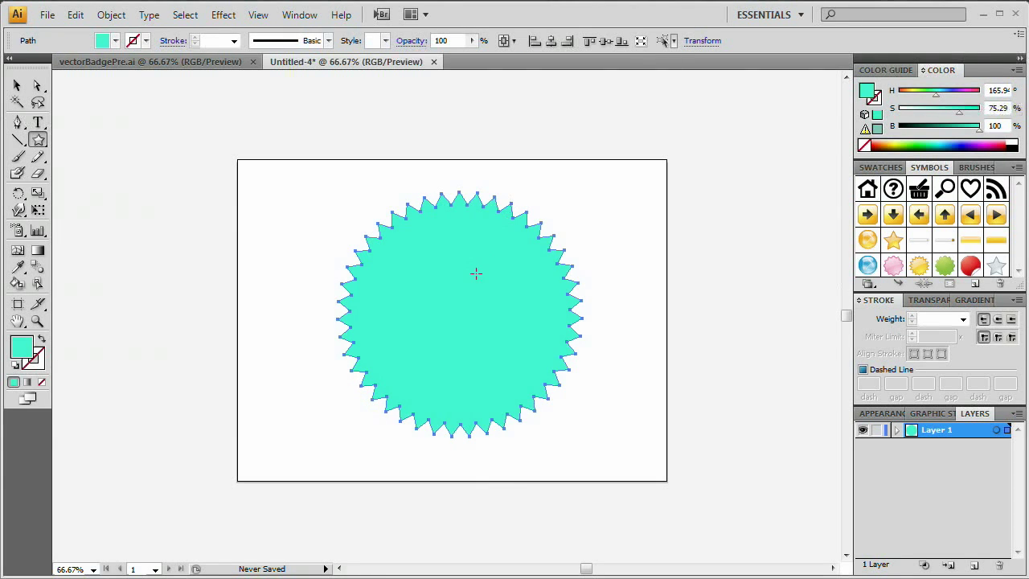
Step: Nudge the starburst into place and fill it light blue (H 211.88°, S 52.89%, B 94.9%)
key(v)
drag(478, 263, 477, 276)
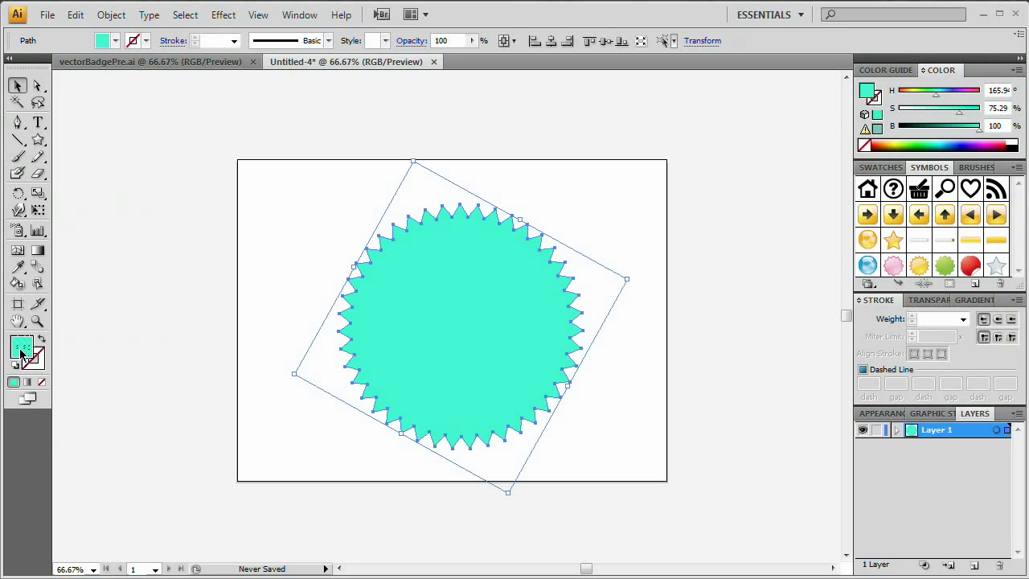
drag(437, 285, 441, 282)
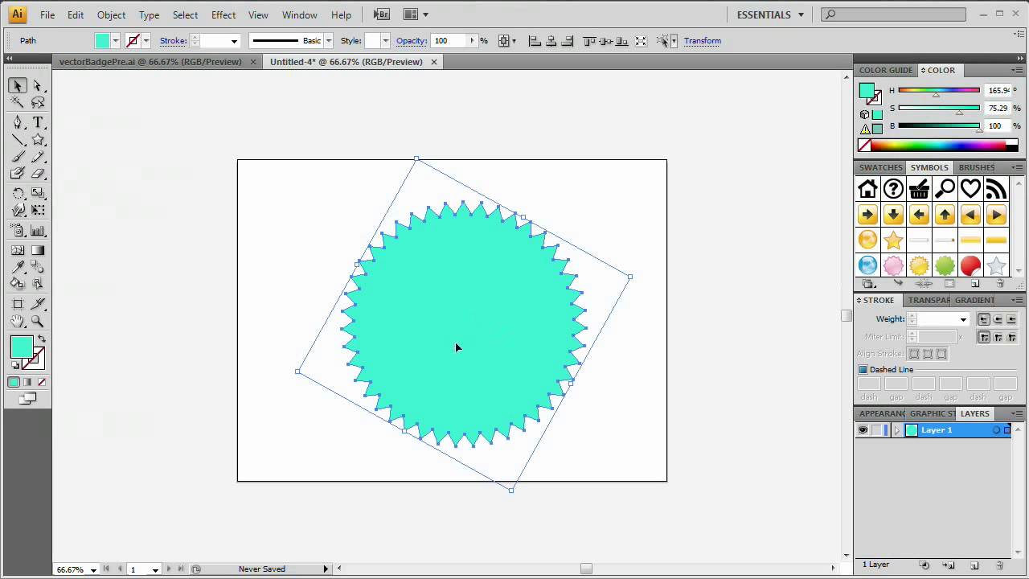
drag(936, 94, 975, 130)
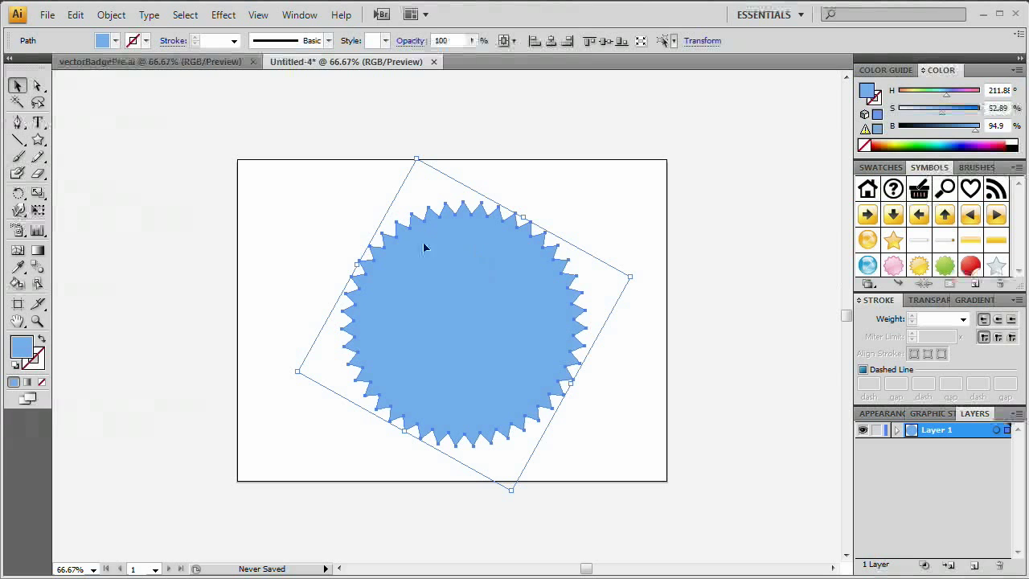
Step: Float the Gradient and Color panels together over the canvas, toggling them with F6
click(987, 301)
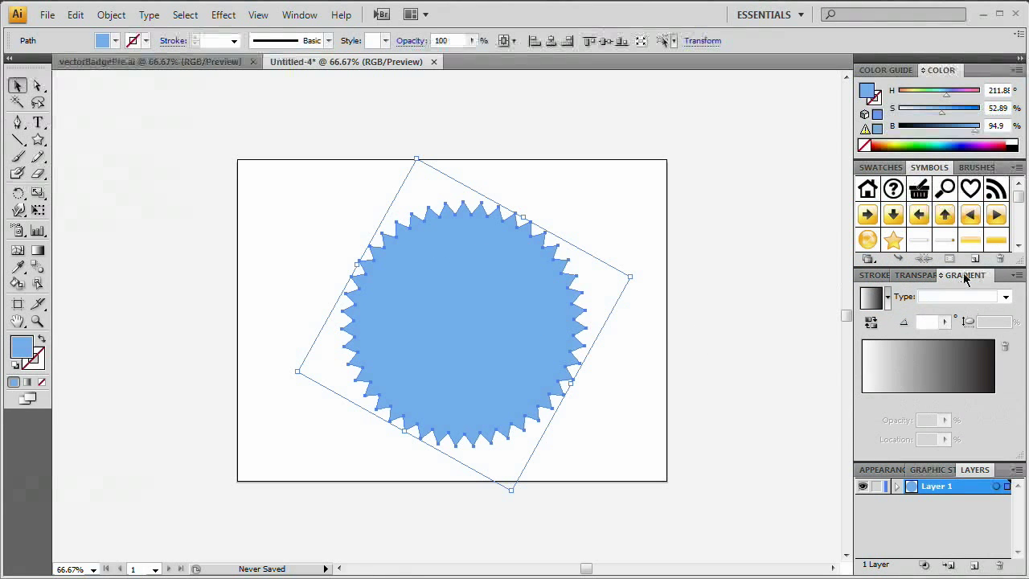
click(962, 278)
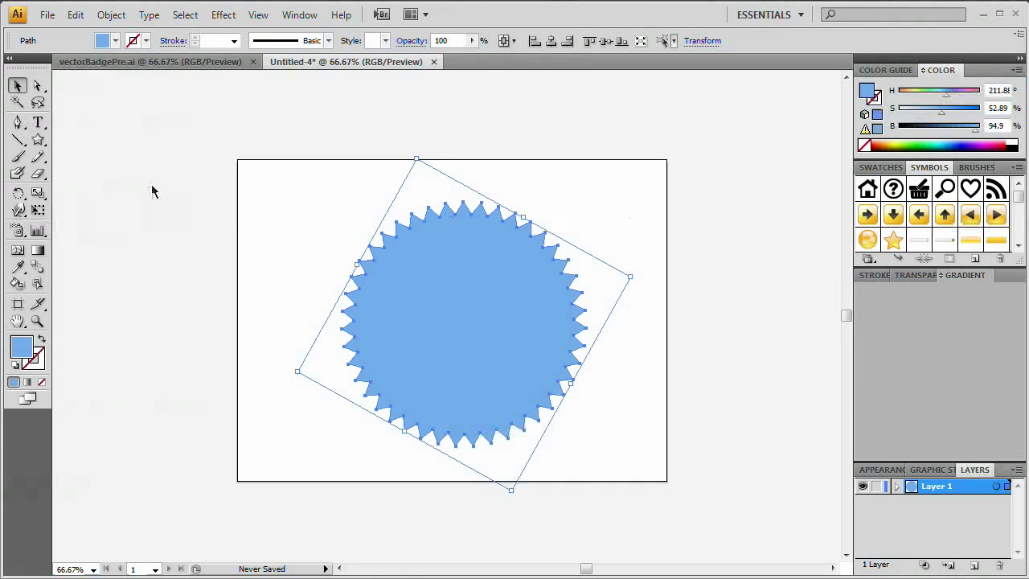
key(ctrl+F9)
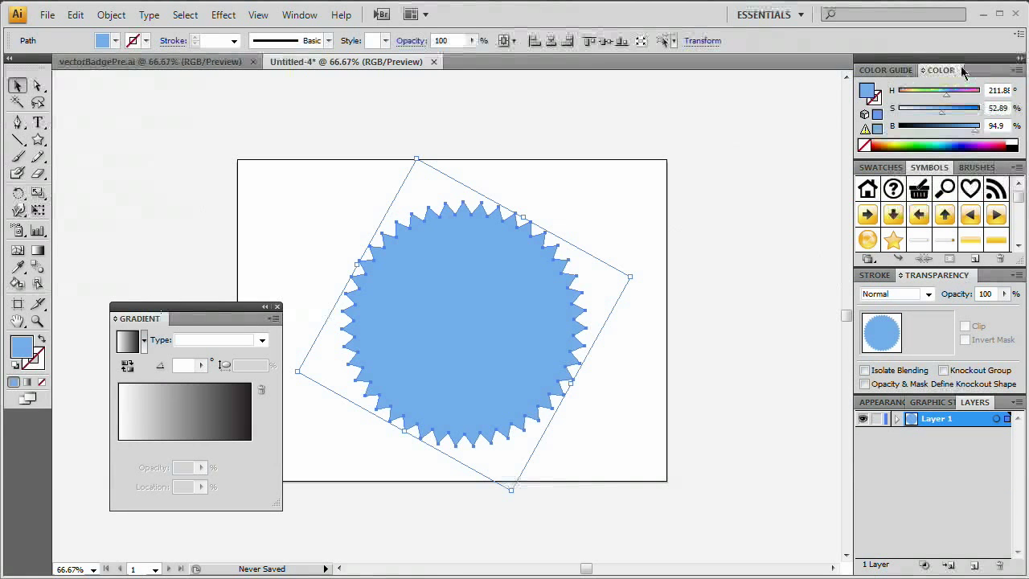
drag(965, 71, 878, 71)
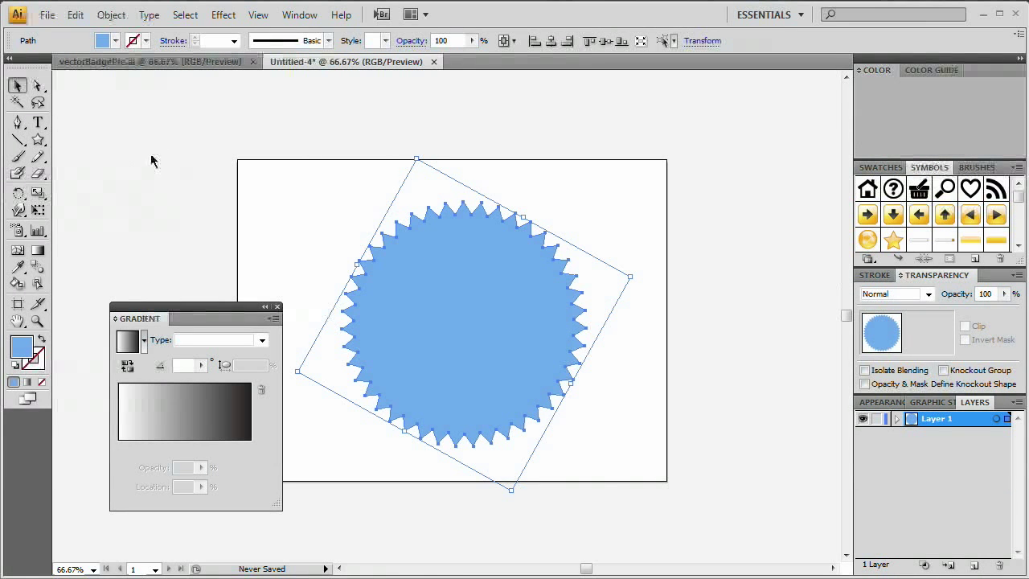
key(F6)
key(ctrl+F9)
key(ctrl+F9)
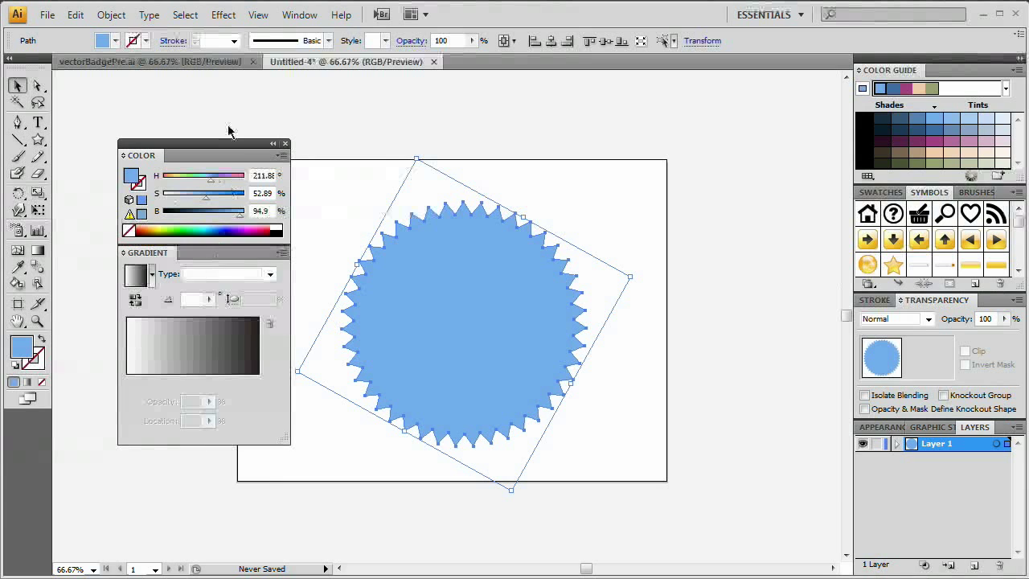
key(F6)
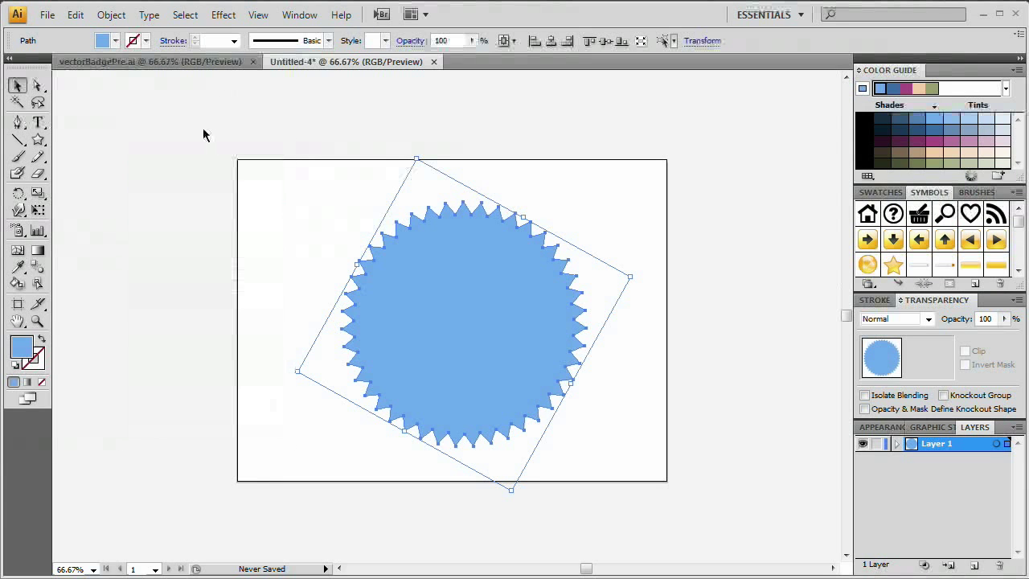
key(F6)
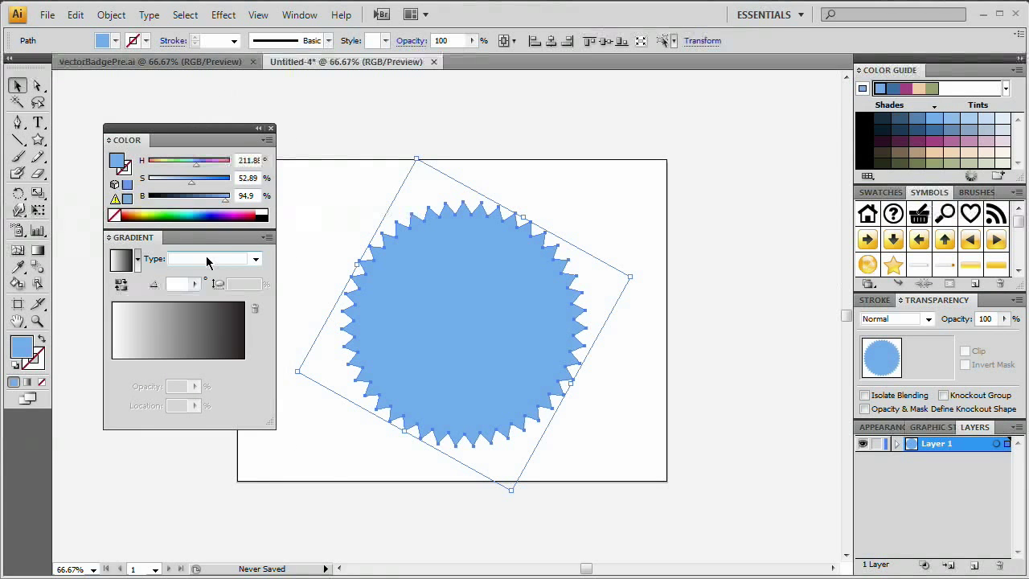
Step: Apply the default white-to-black 0° linear gradient to the starburst and select its white stop
click(120, 267)
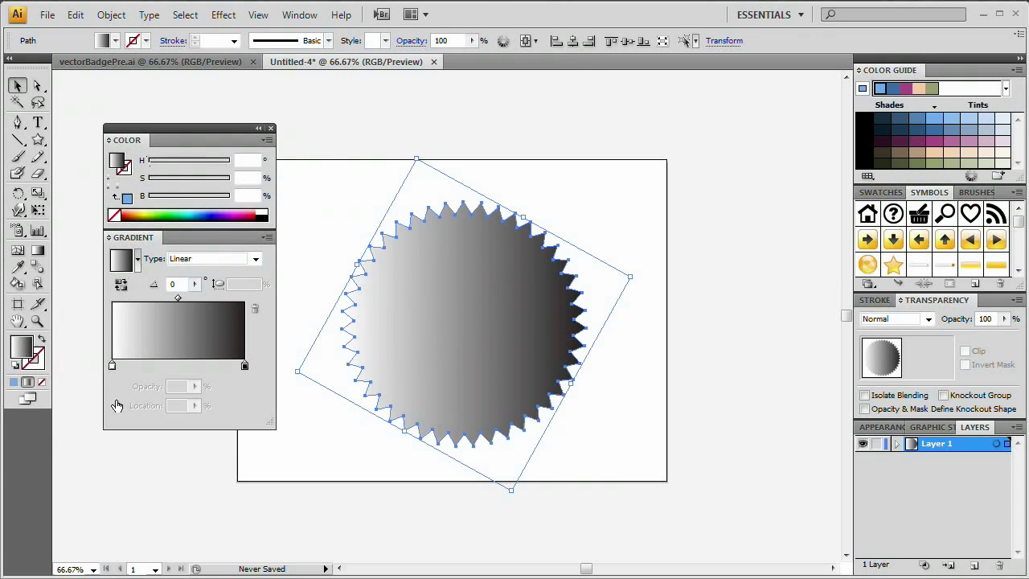
click(111, 367)
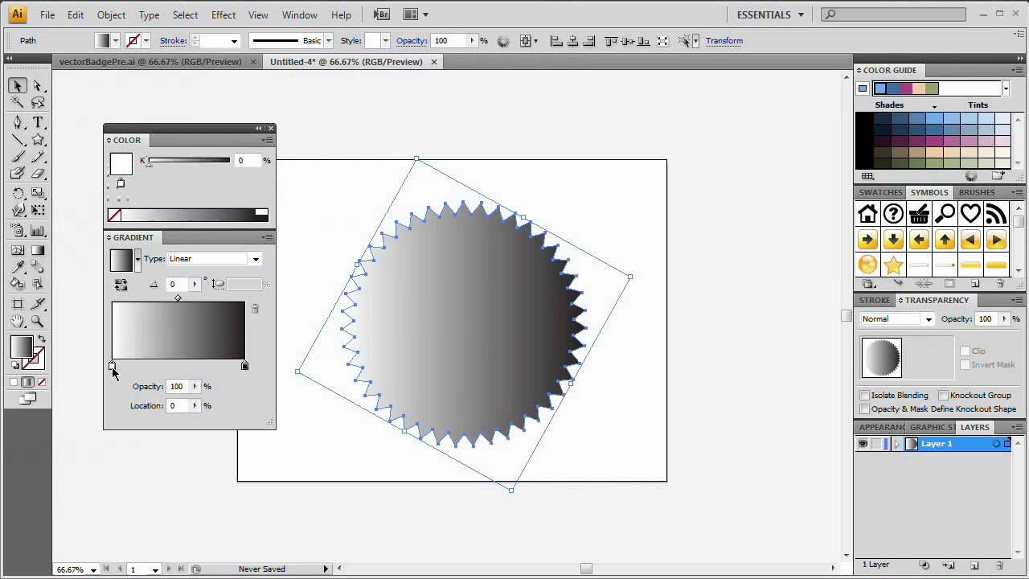
click(121, 259)
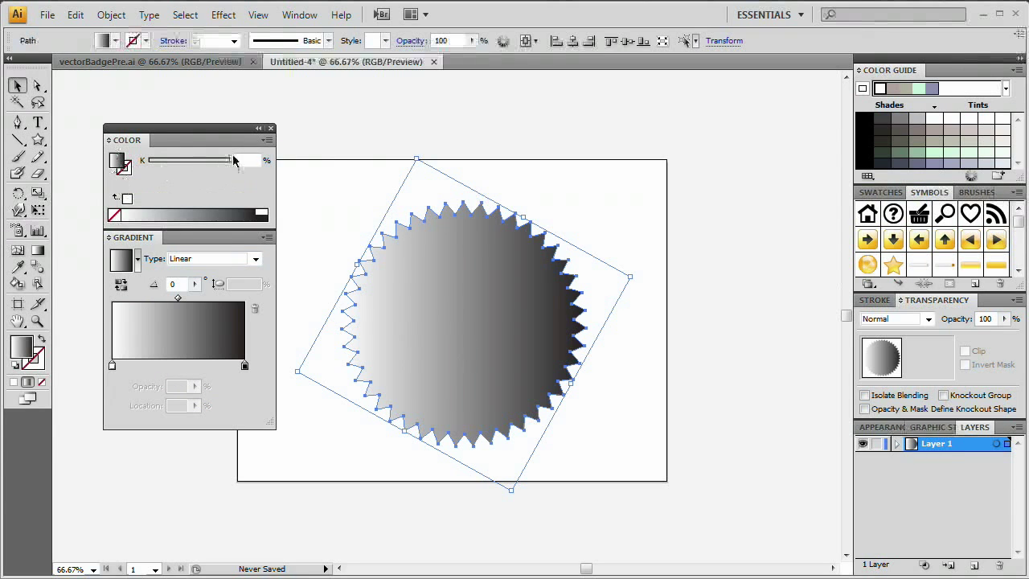
click(111, 366)
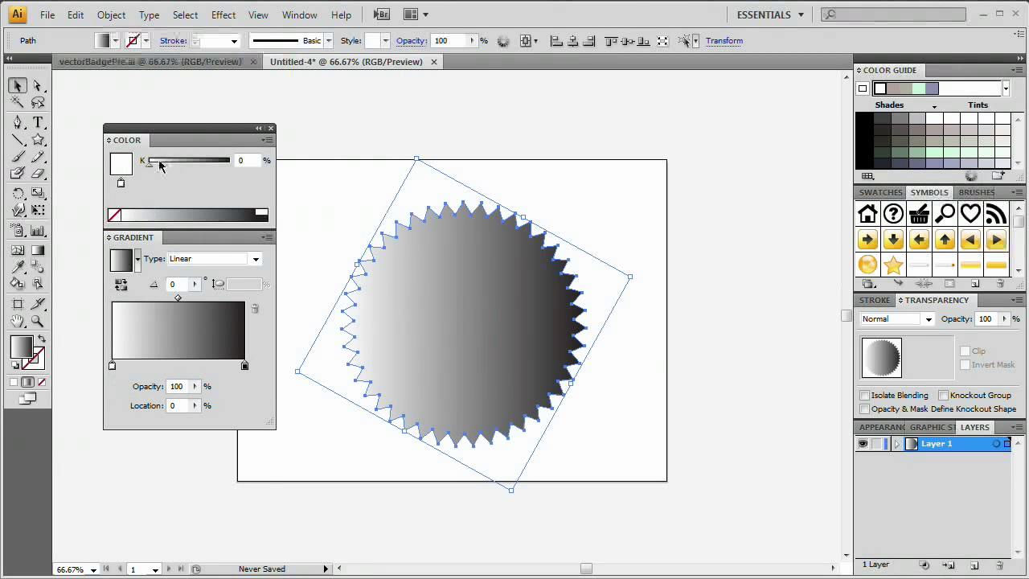
Step: Using HSB sliders, make the gradient's start stop blue and its end stop bright blue
double_click(265, 142)
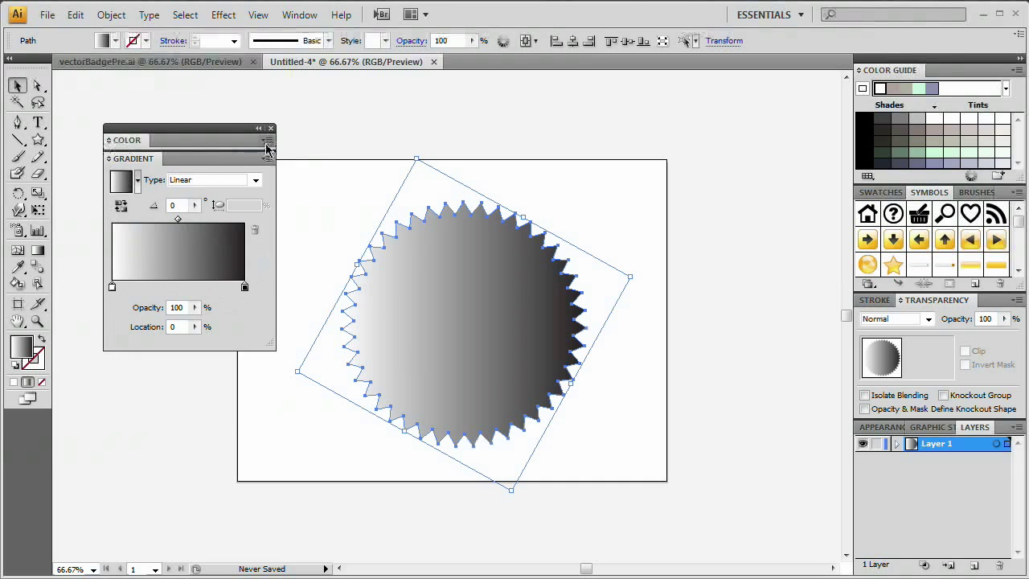
double_click(265, 142)
click(267, 141)
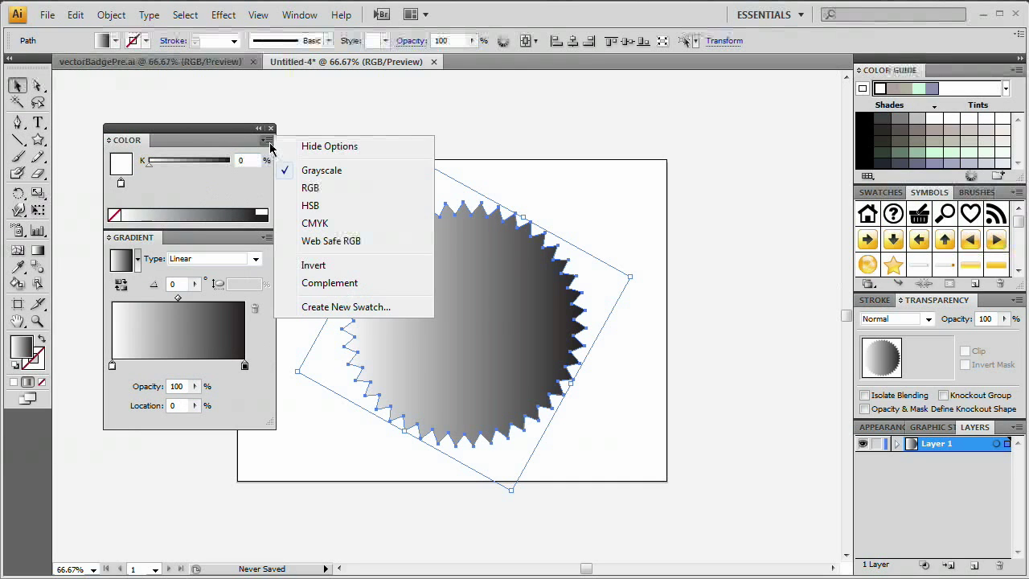
click(335, 208)
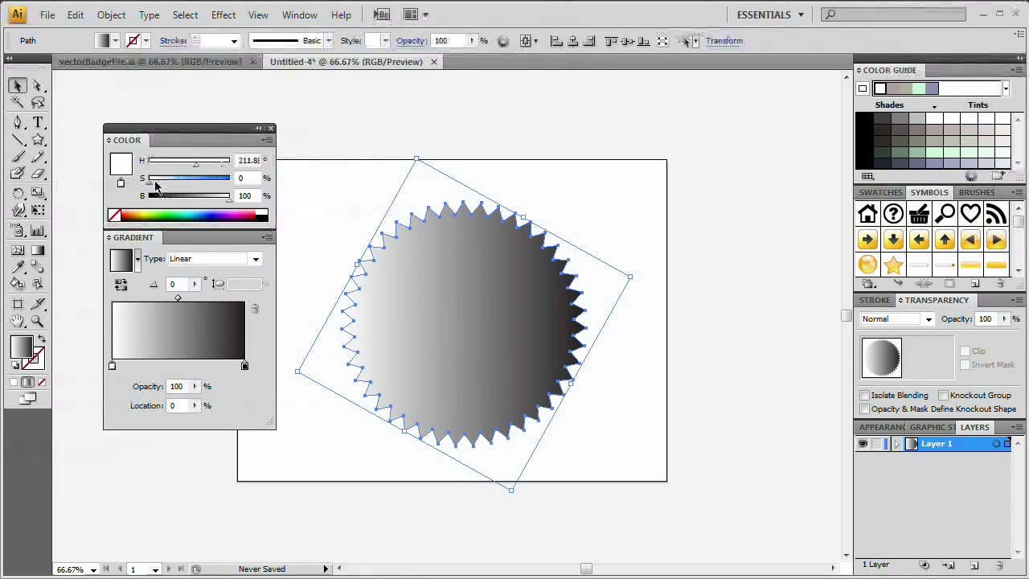
drag(151, 185, 197, 185)
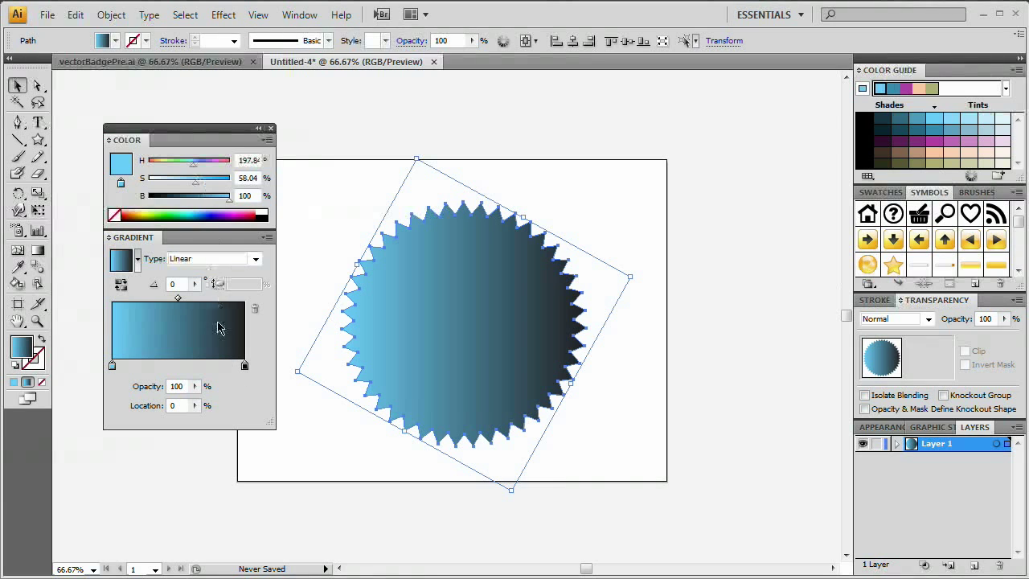
click(245, 365)
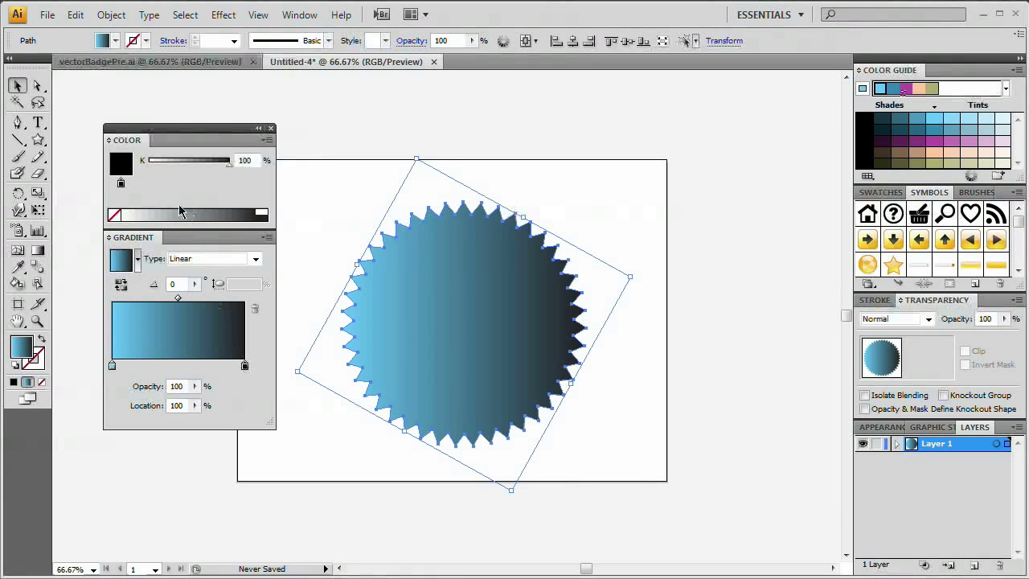
click(268, 140)
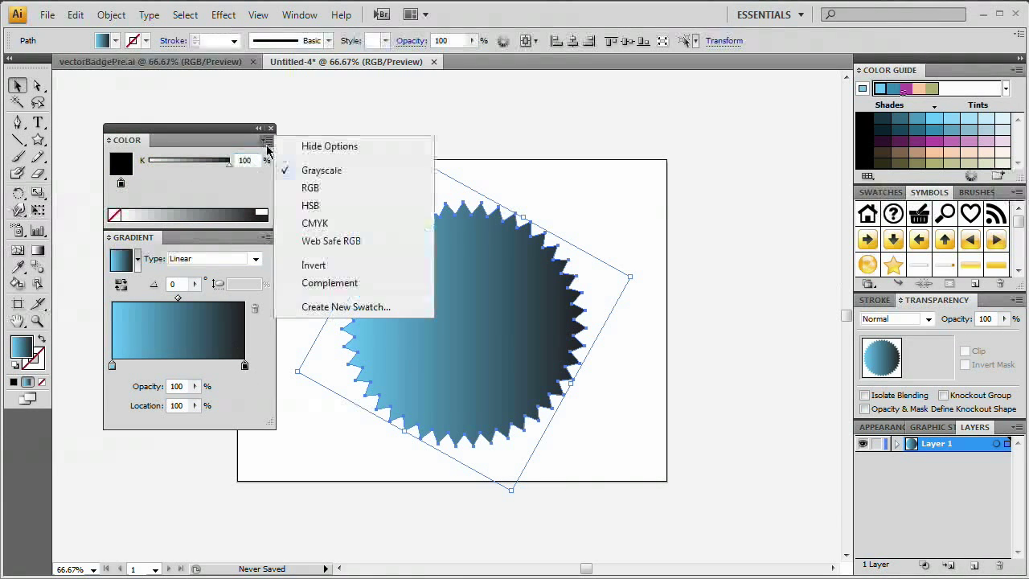
click(306, 202)
mouse_move(221, 196)
mouse_down()
mouse_move(230, 195)
mouse_move(215, 178)
mouse_move(231, 180)
mouse_move(207, 206)
mouse_up()
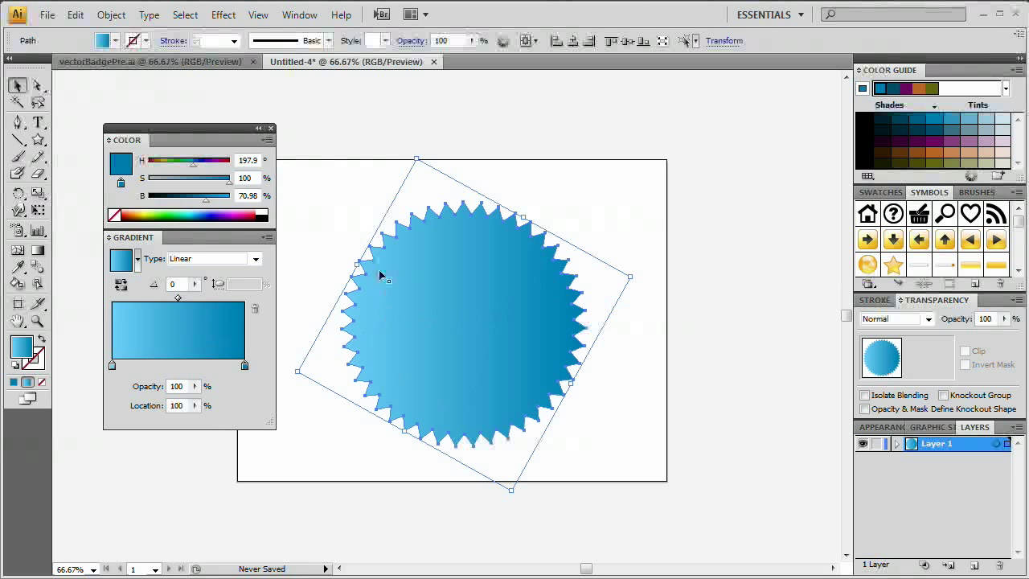
Step: Set the gradient angle to 90° so the blue shades vertically
double_click(172, 283)
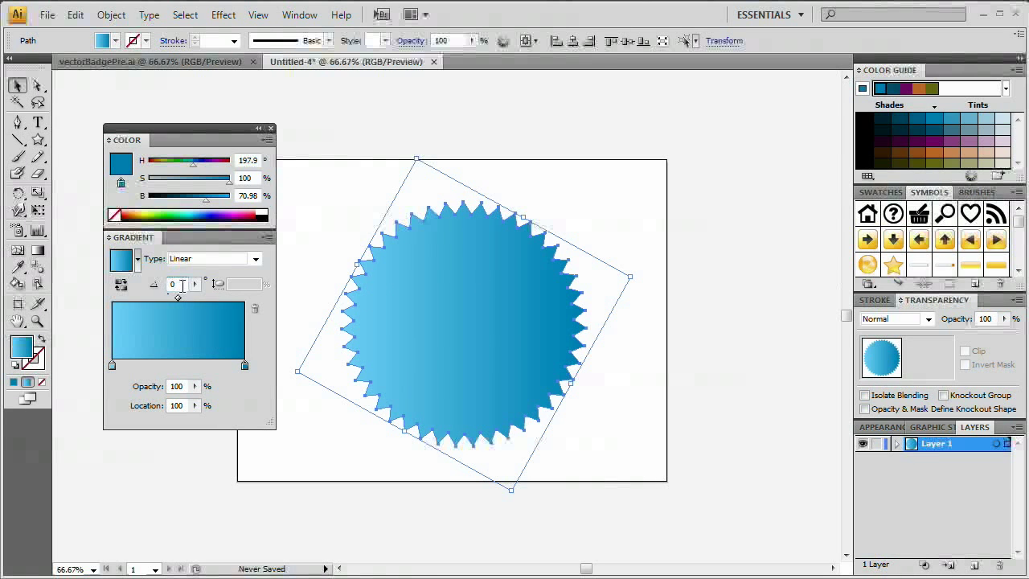
text(90)
key(Tab)
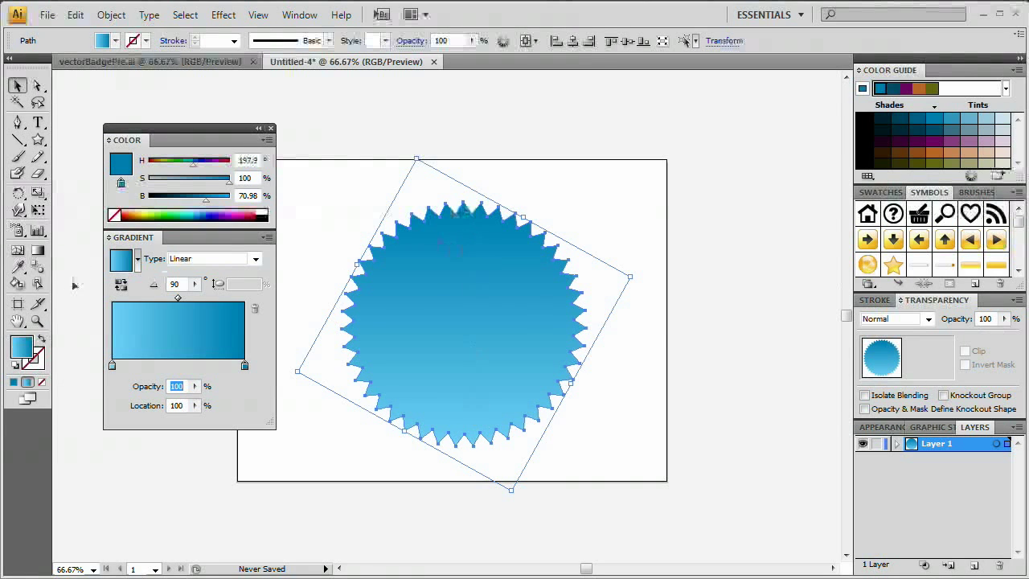
Step: Dock the Color and Gradient panels into the right-side panel dock
click(120, 140)
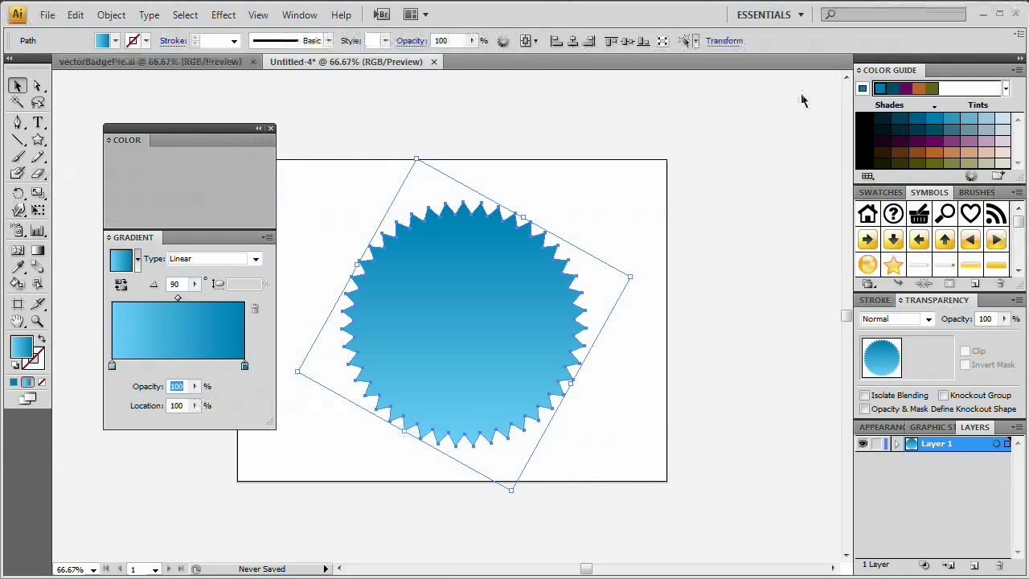
drag(802, 99, 908, 71)
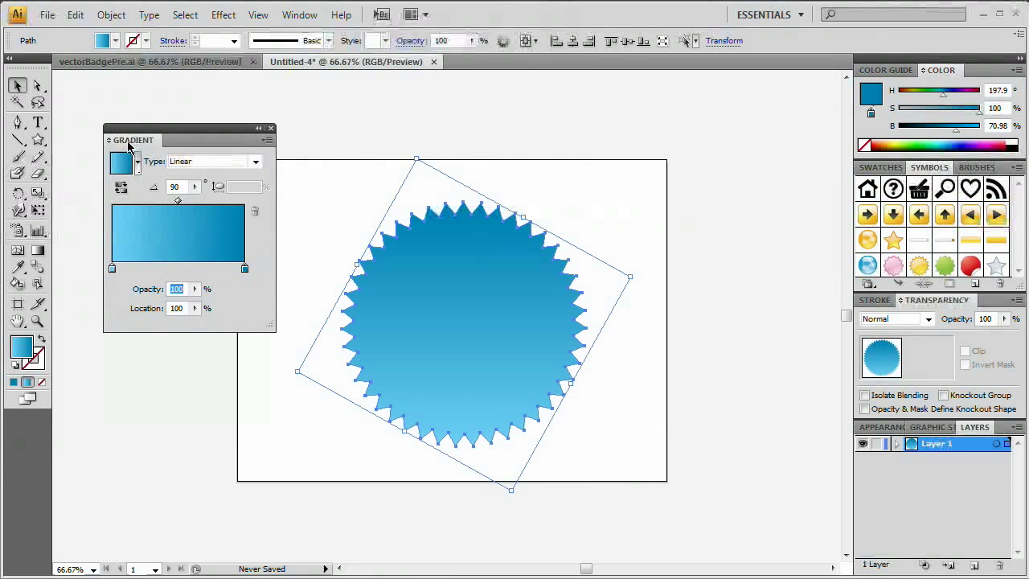
drag(128, 144, 933, 299)
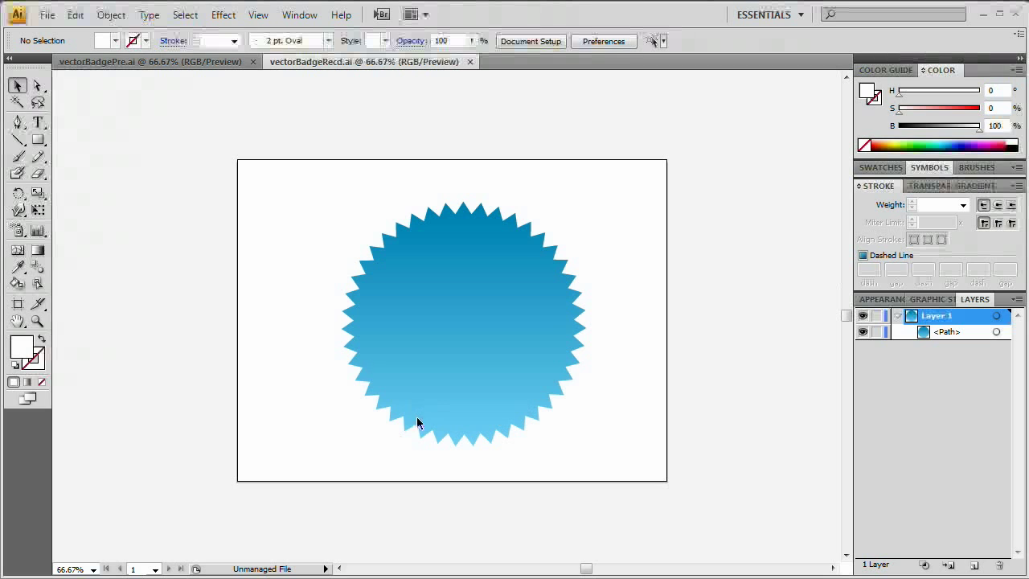
Step: Draw a white ellipse across the badge's bottom edge
drag(33, 140, 92, 177)
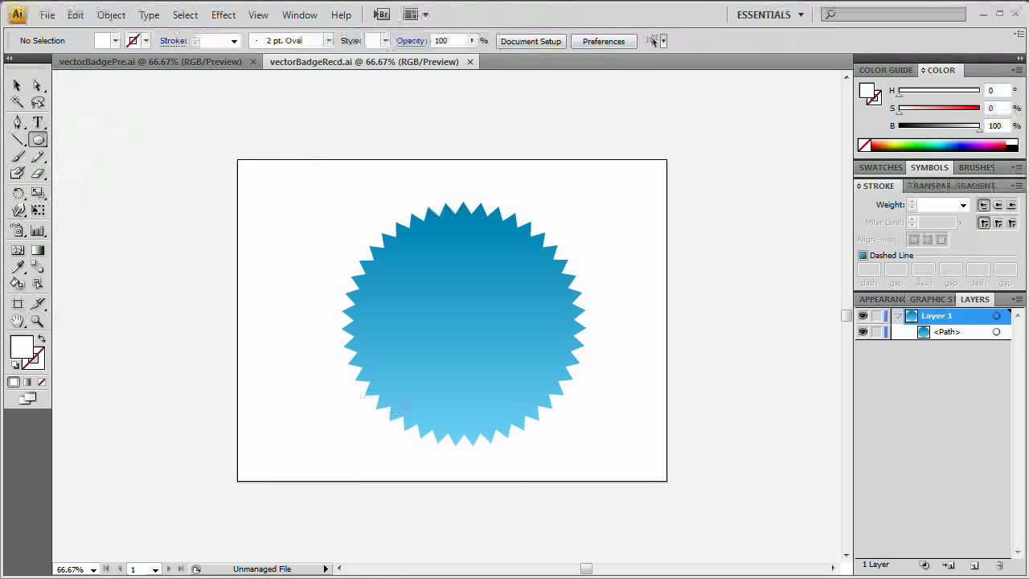
drag(399, 405, 530, 470)
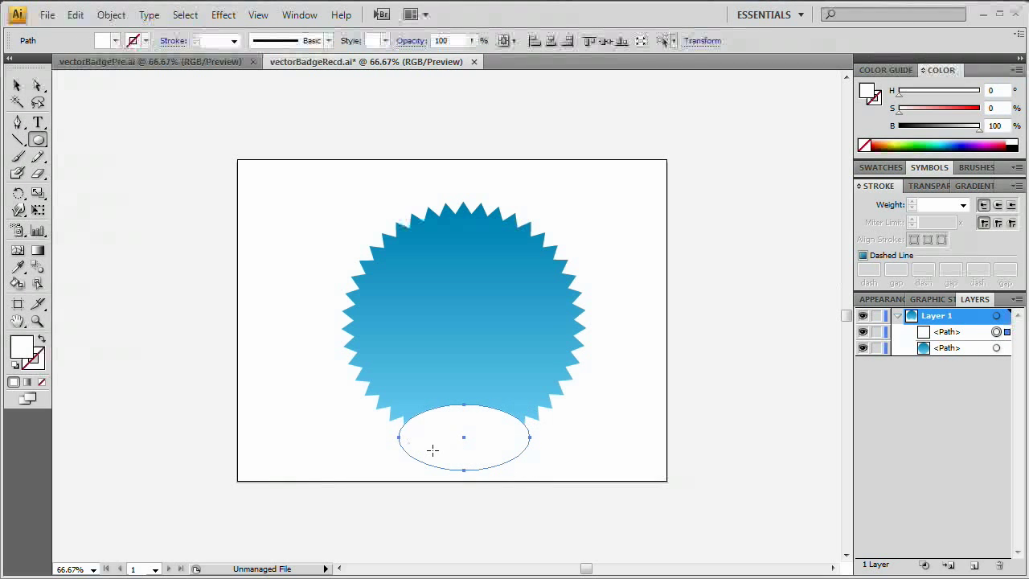
key(v)
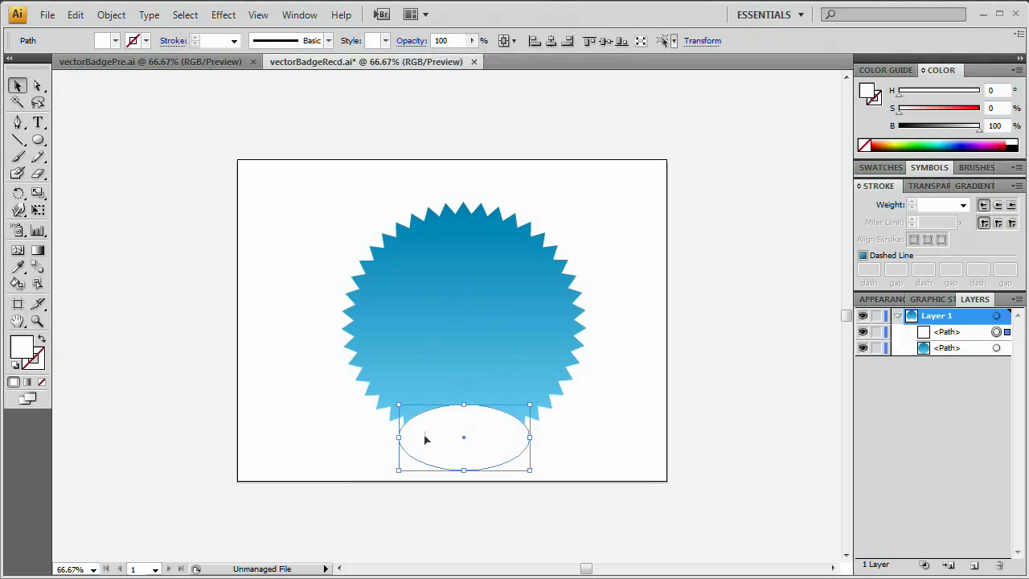
Step: Apply an 18 px Gaussian Blur to the ellipse
click(223, 14)
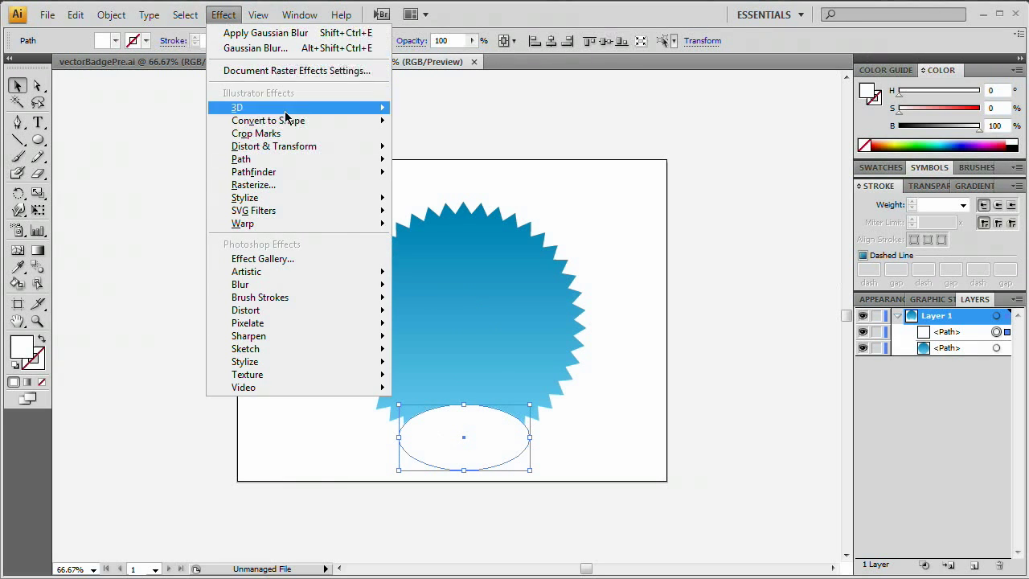
mouse_move(271, 287)
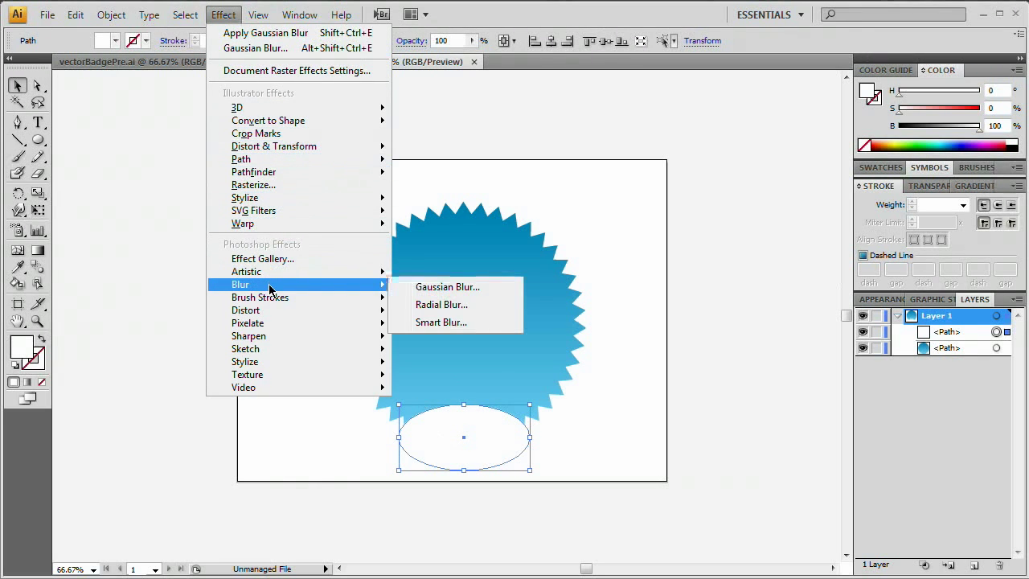
click(459, 287)
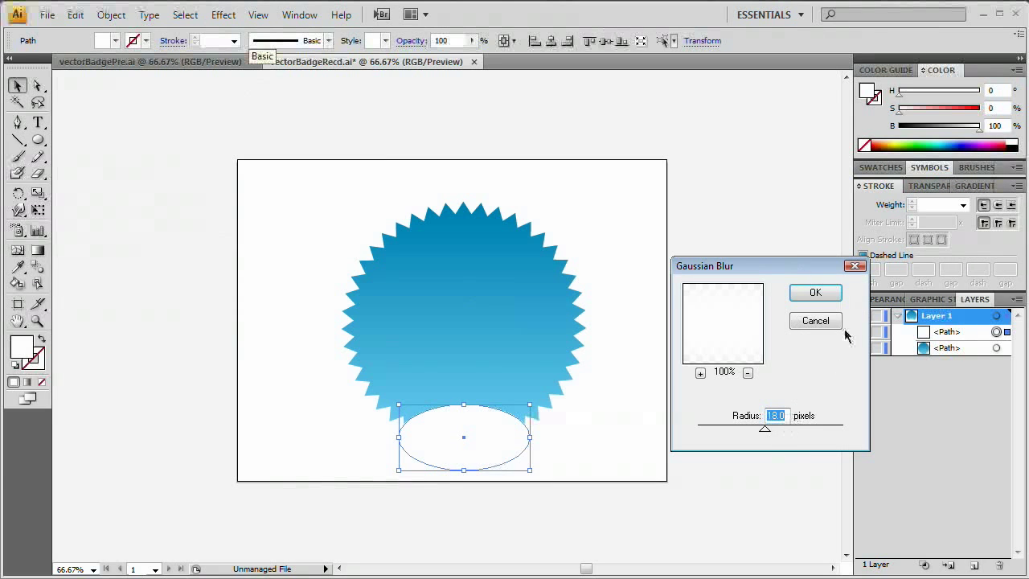
click(815, 293)
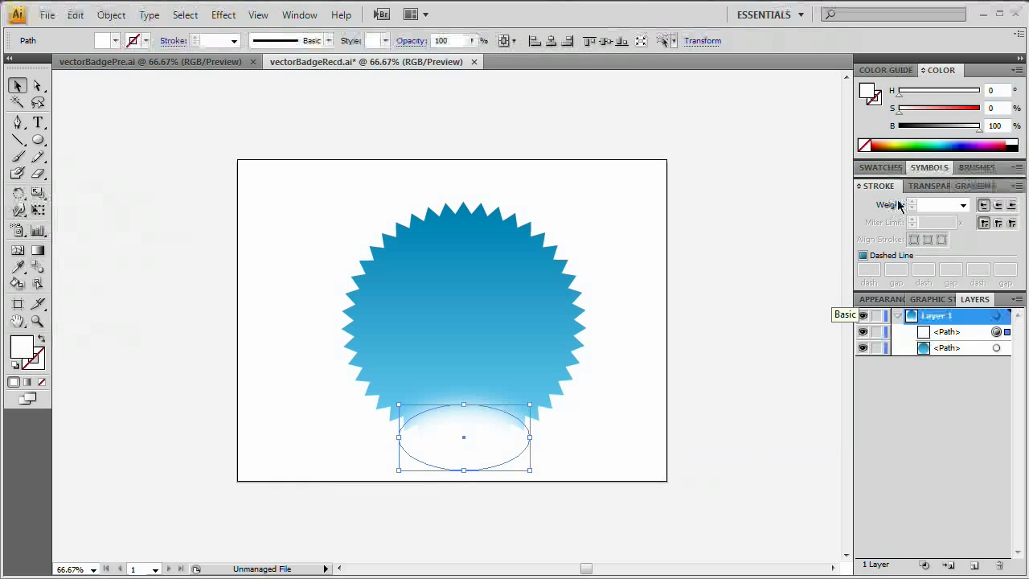
click(937, 186)
click(296, 13)
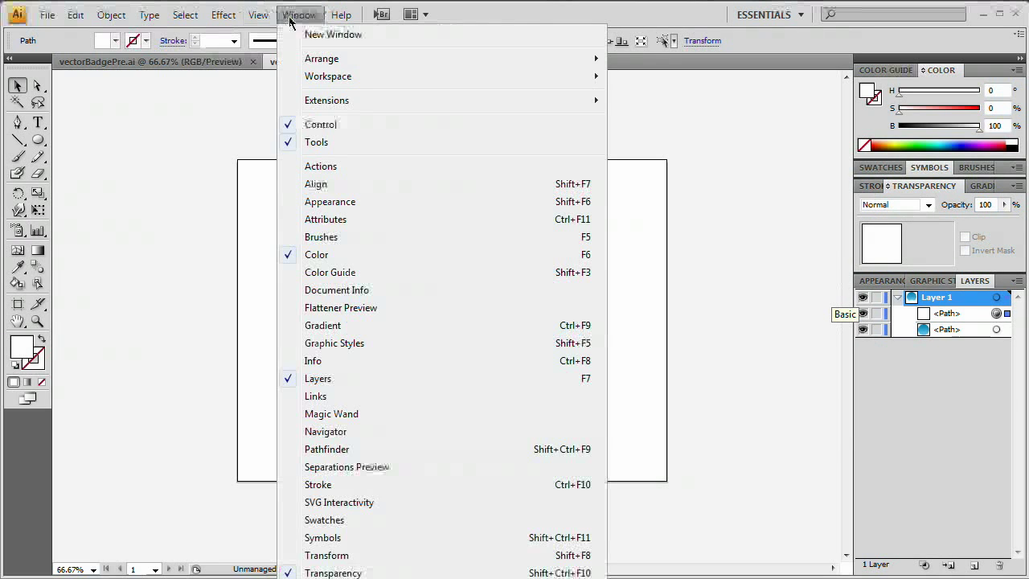
Step: Set the blurred ellipse's blending mode to Soft Light
click(929, 206)
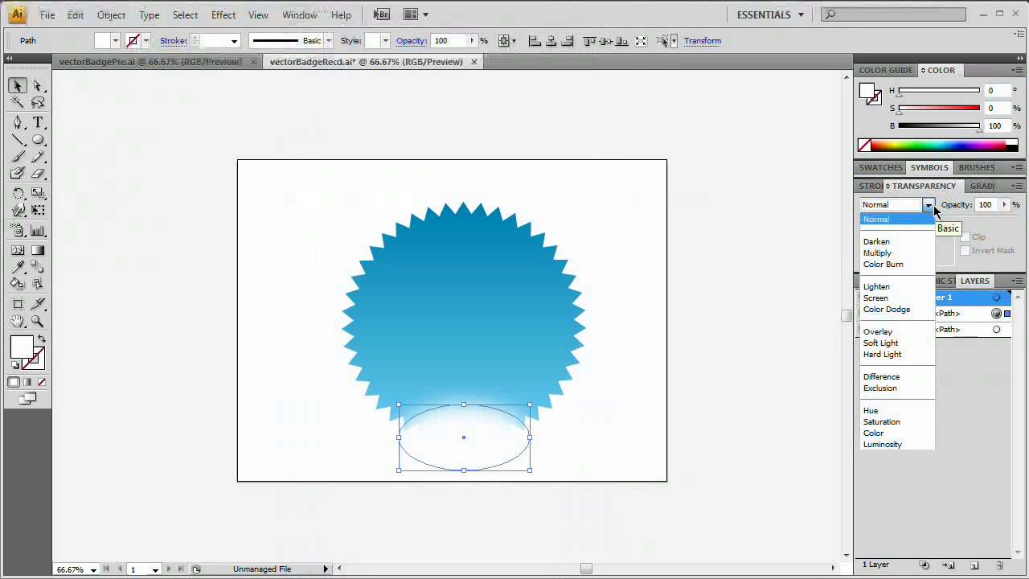
click(909, 345)
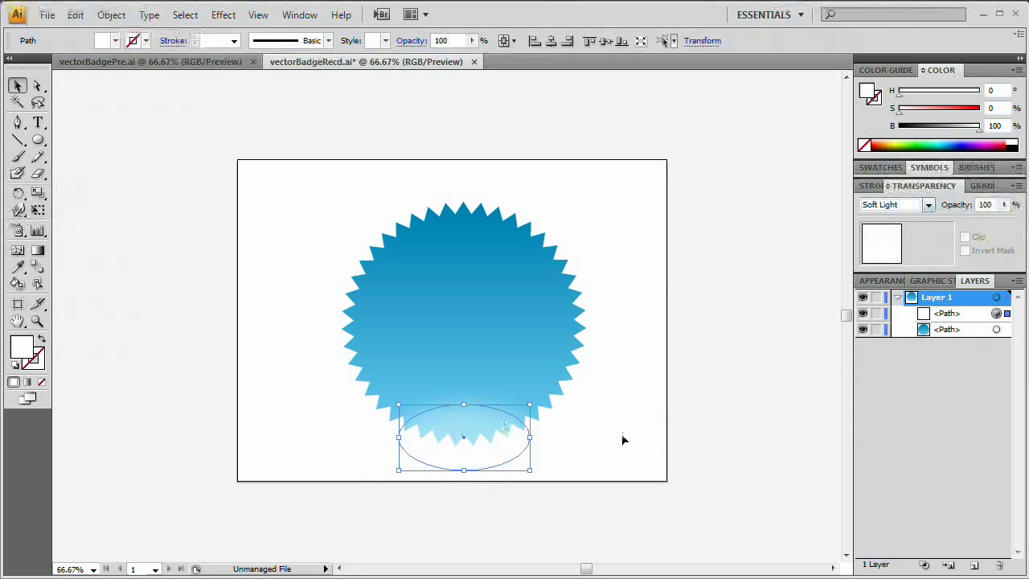
click(623, 439)
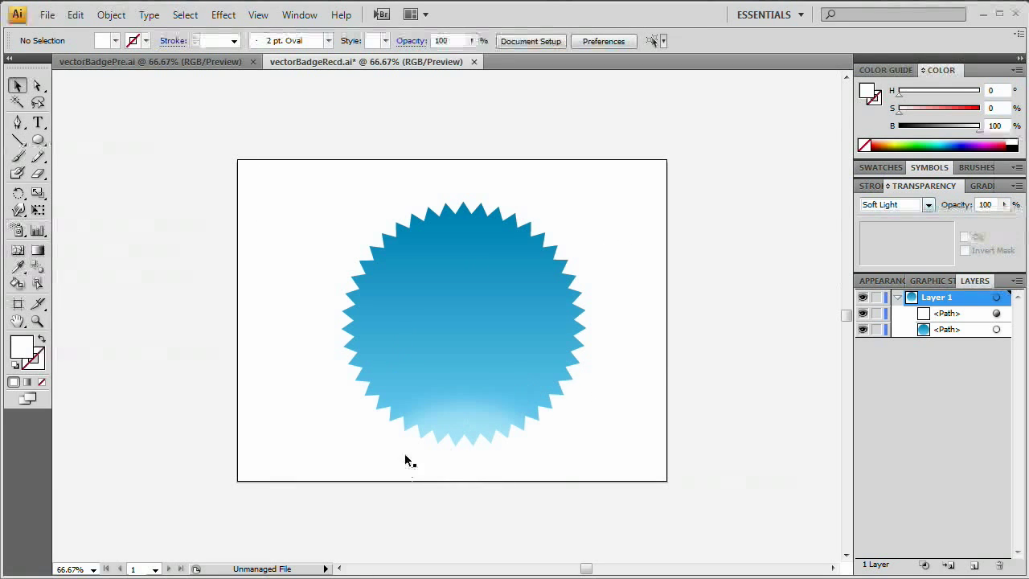
Step: Copy the starburst shape, then reselect the glow ellipse
click(495, 440)
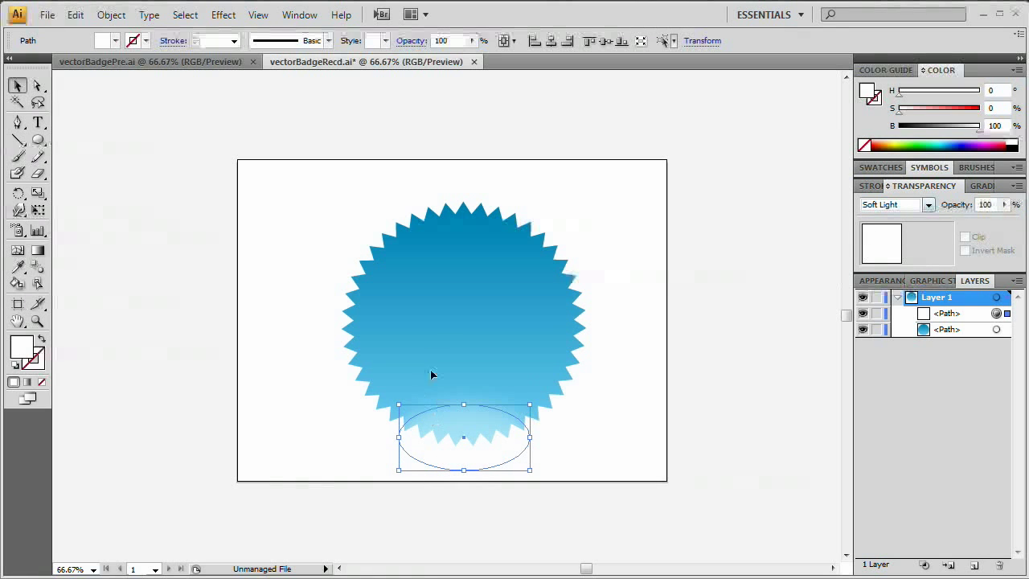
click(471, 312)
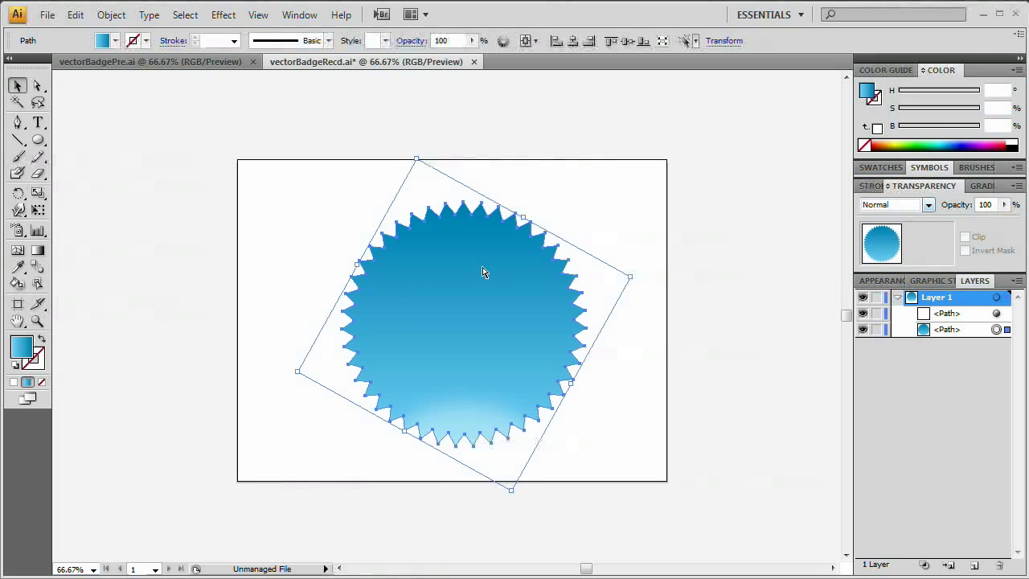
key(ctrl+shift+b)
key(ctrl+shift+b)
click(464, 425)
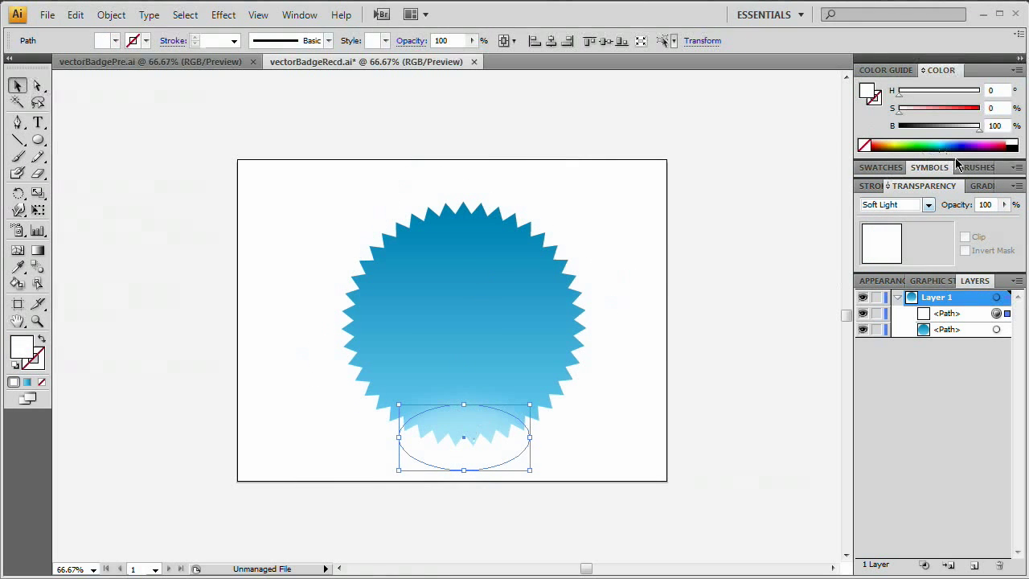
Step: Build an opacity mask on the glow ellipse from a white starburst copy pasted in front
double_click(928, 247)
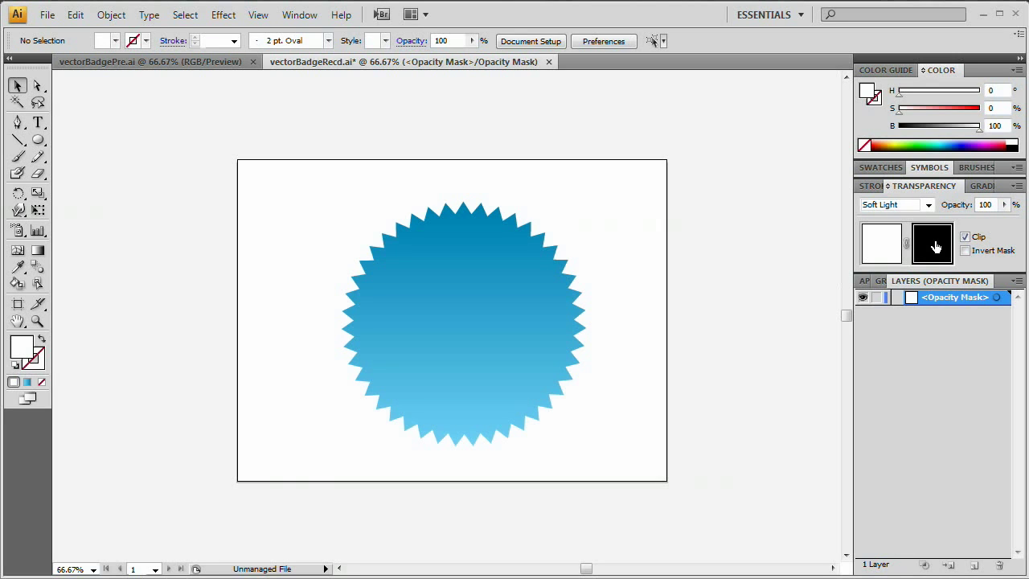
click(78, 14)
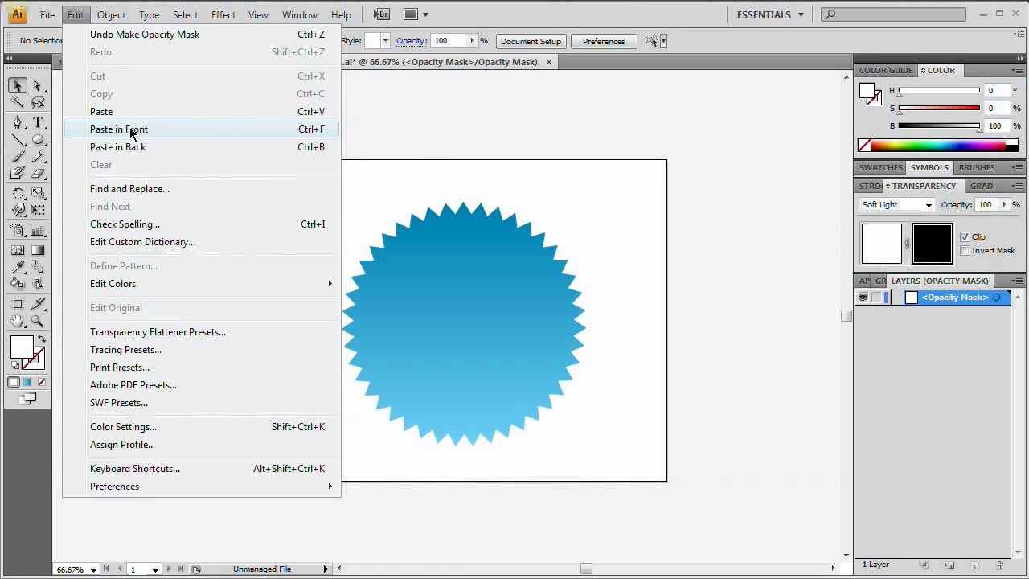
click(132, 130)
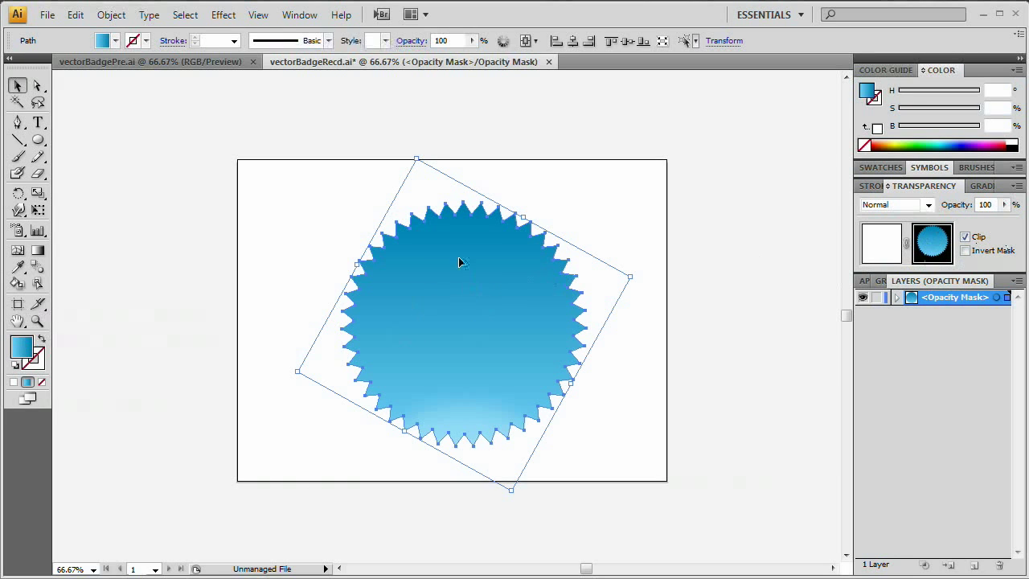
click(14, 383)
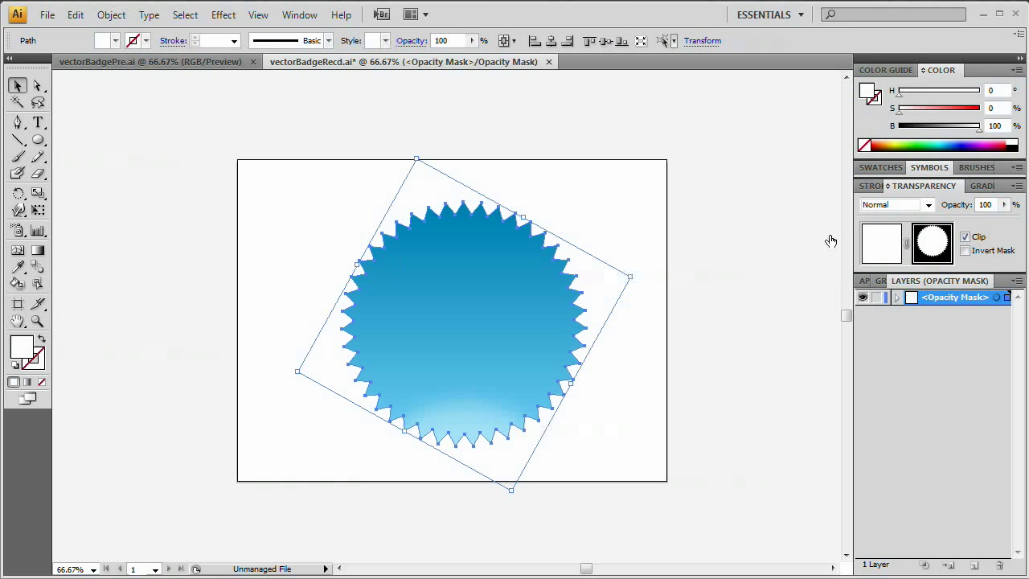
click(883, 245)
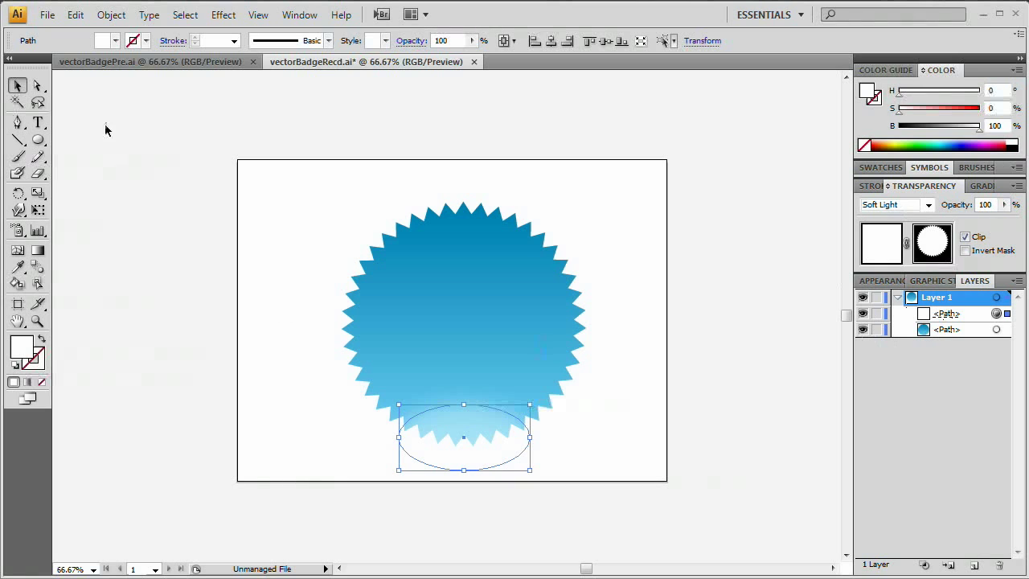
Step: Draw a large ellipse over the badge's upper half
click(37, 140)
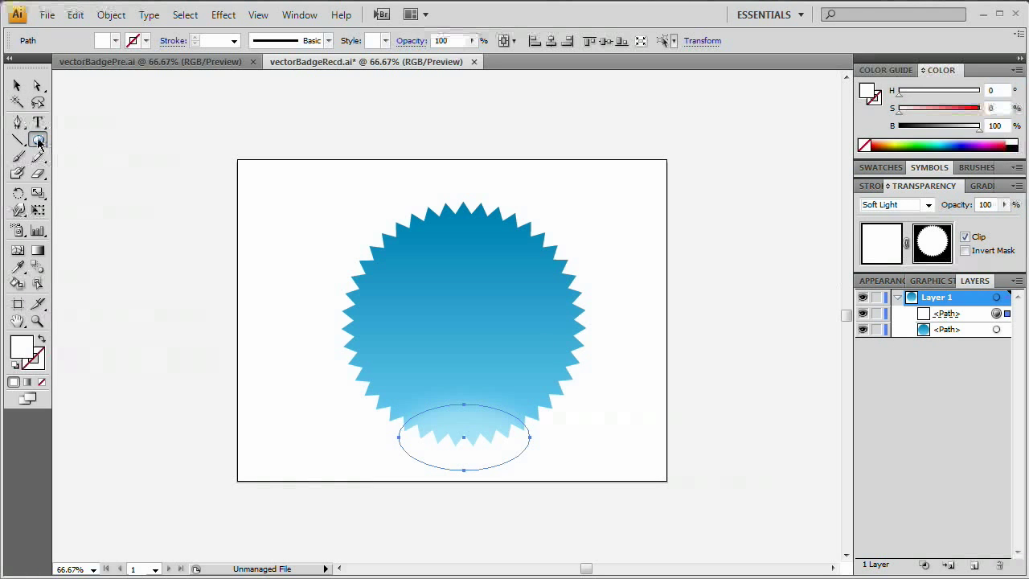
drag(283, 166, 603, 337)
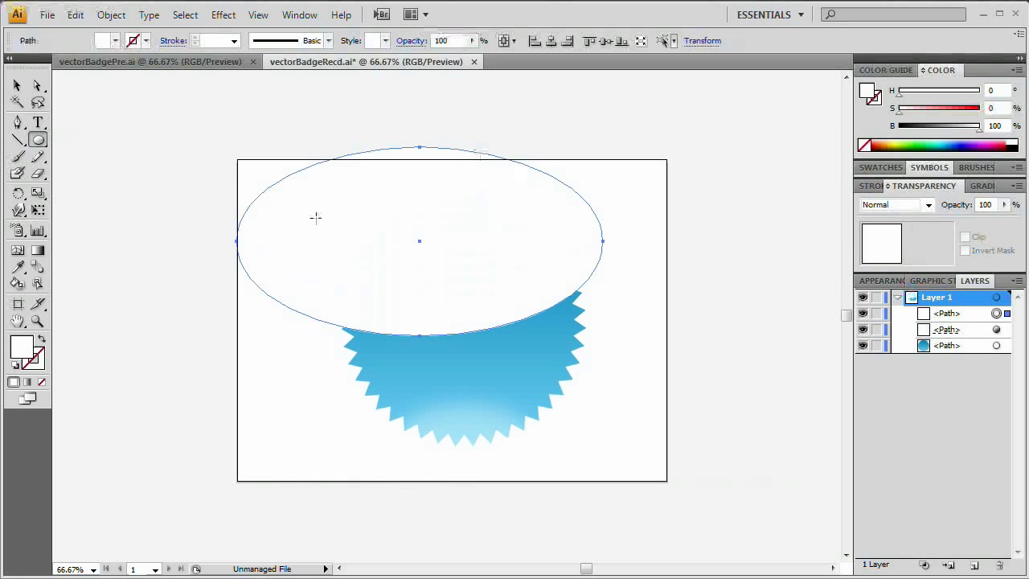
key(v)
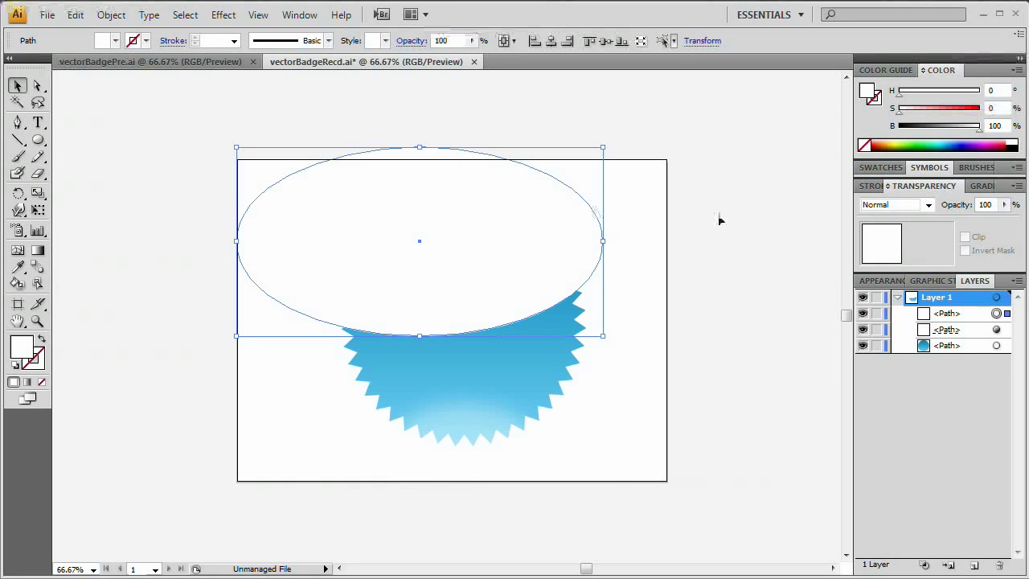
Step: Mask the large ellipse with the pasted starburst copy to form the glossy highlight
double_click(931, 245)
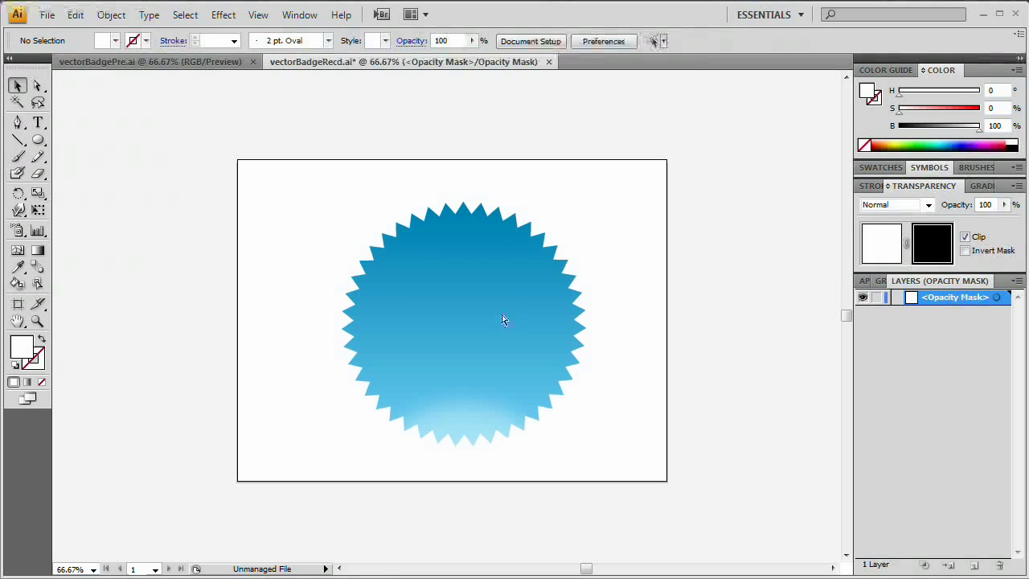
key(ctrl+f)
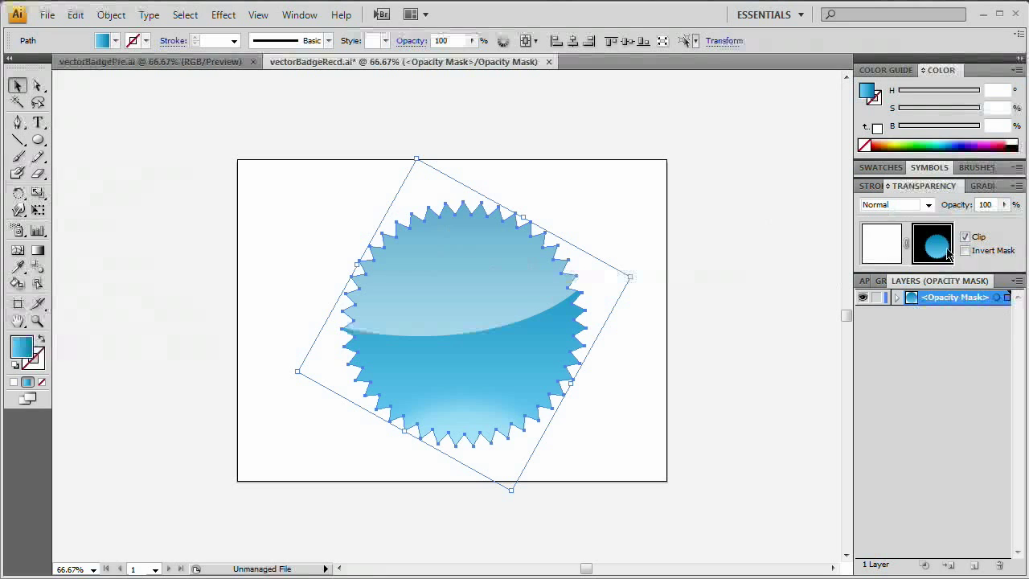
click(882, 247)
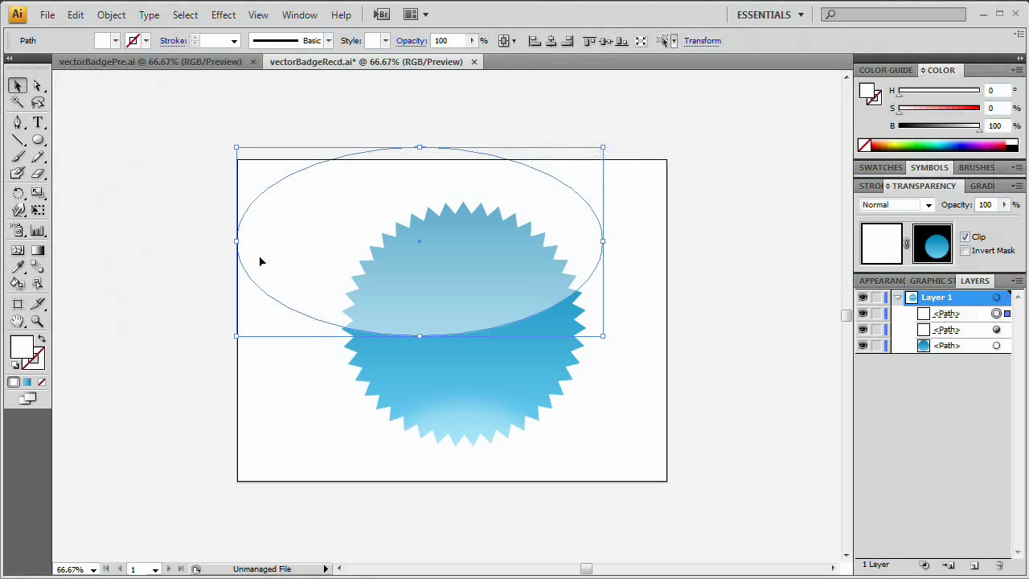
click(340, 416)
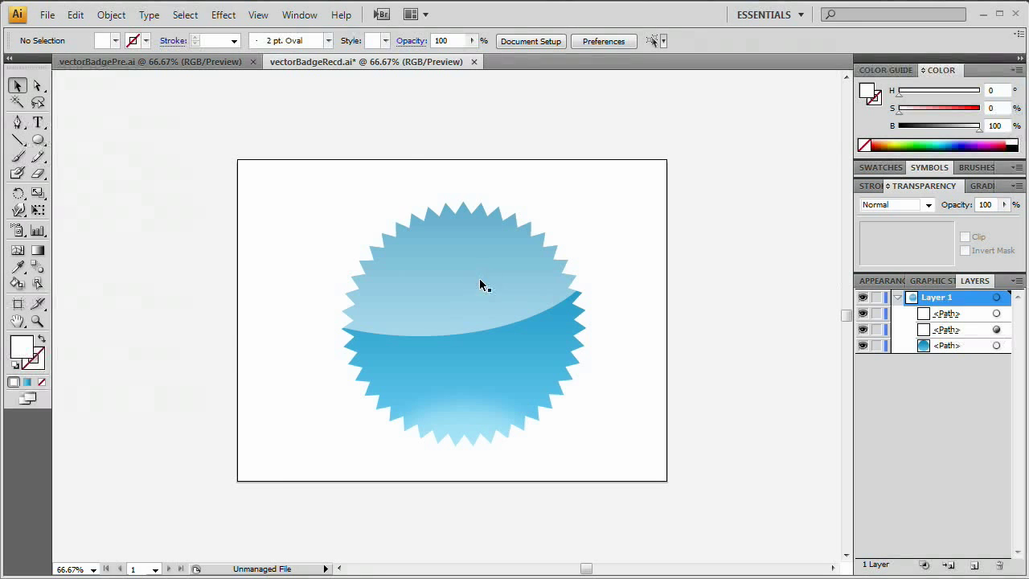
click(561, 329)
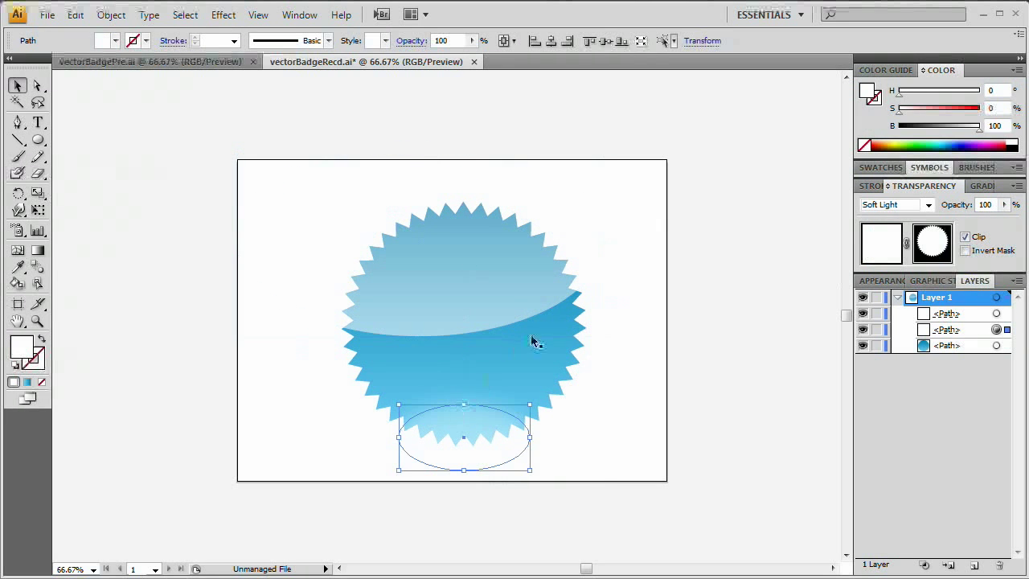
Step: Give the starburst a white 20 pt stroke aligned to the outside
click(572, 334)
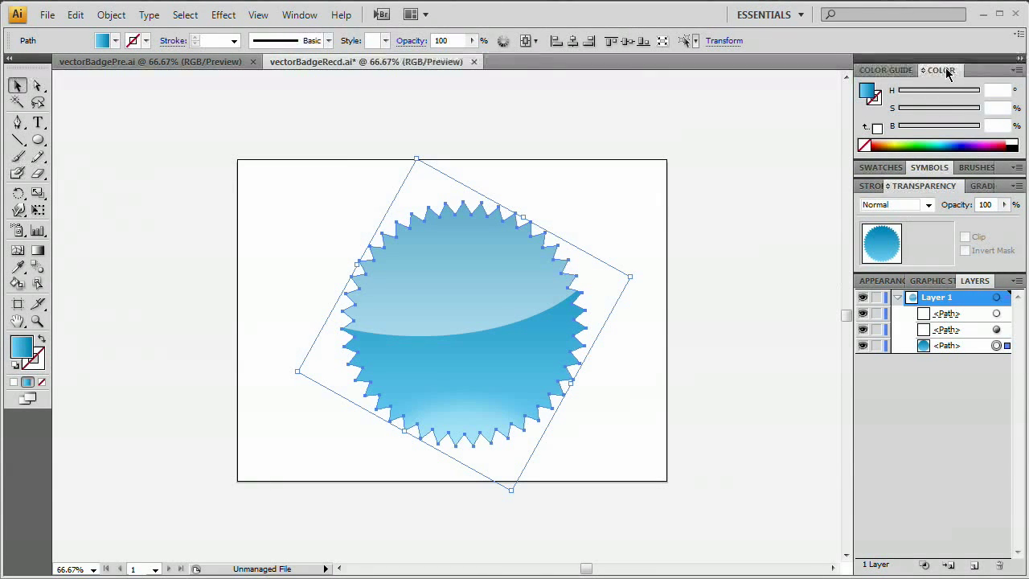
click(878, 102)
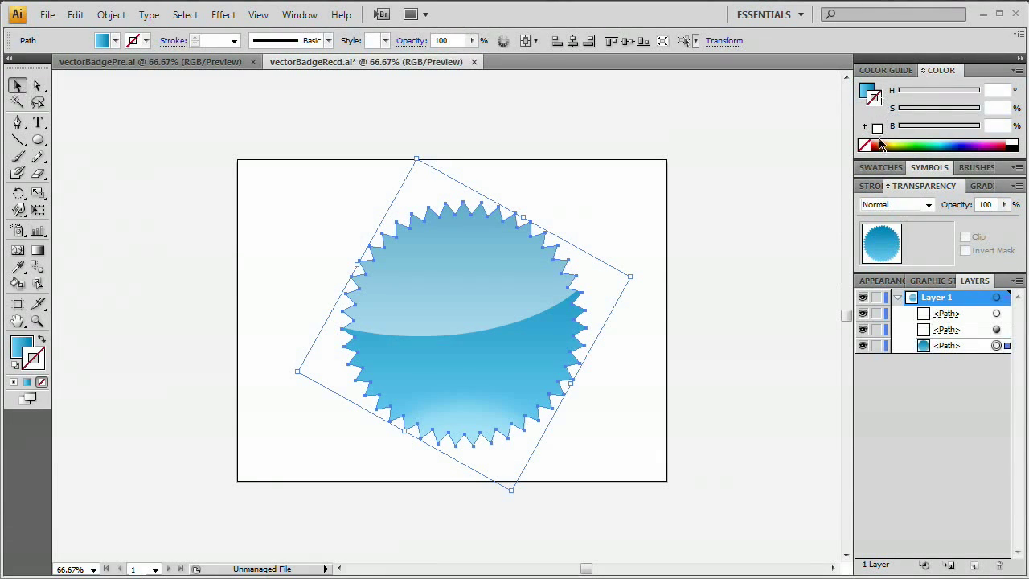
click(1013, 140)
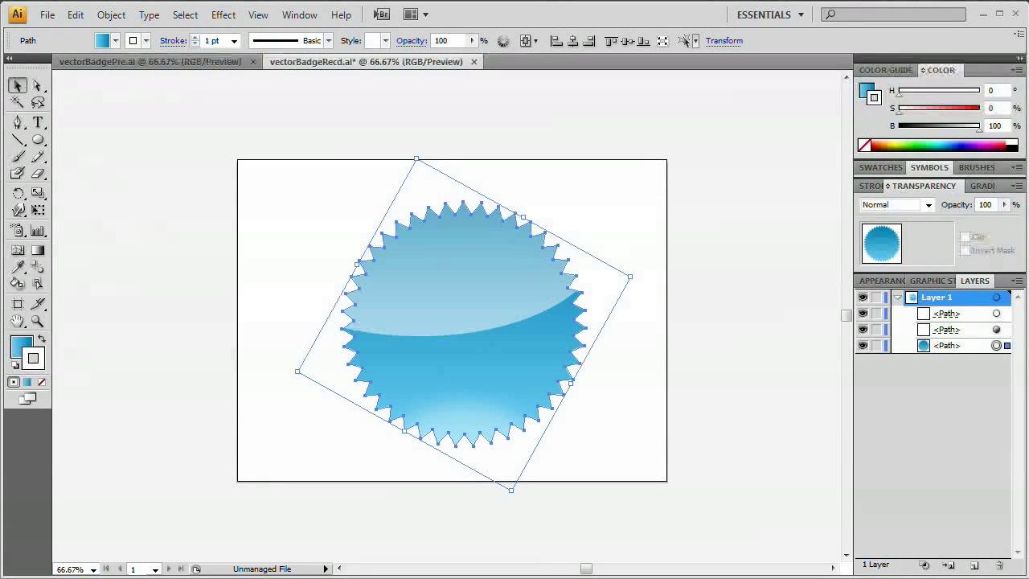
click(873, 189)
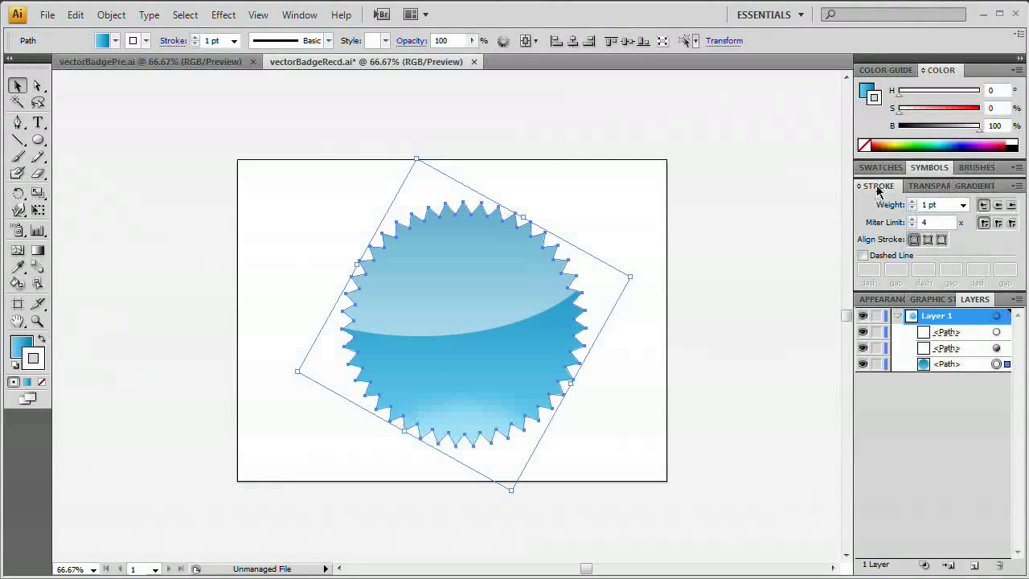
click(299, 14)
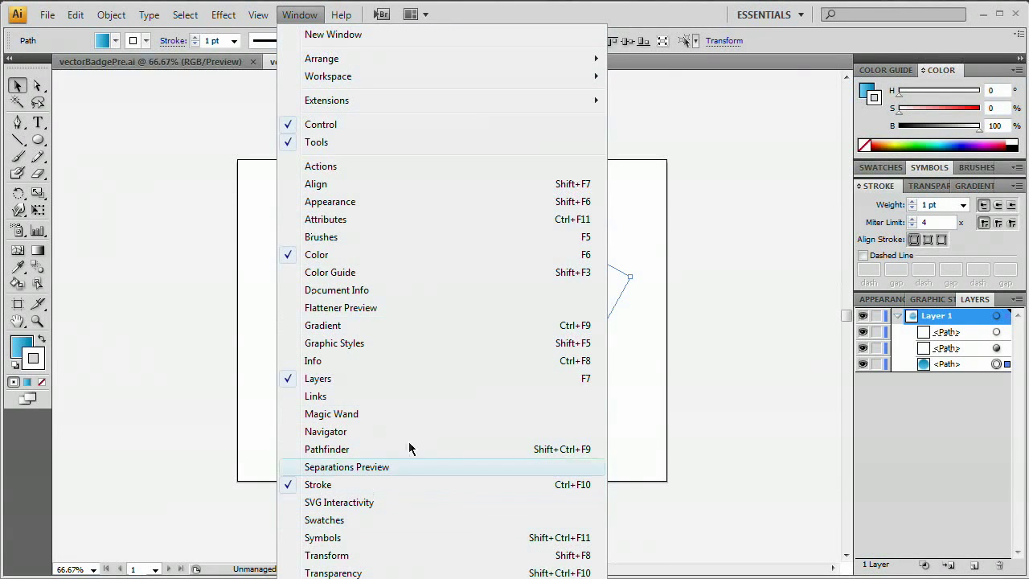
click(963, 205)
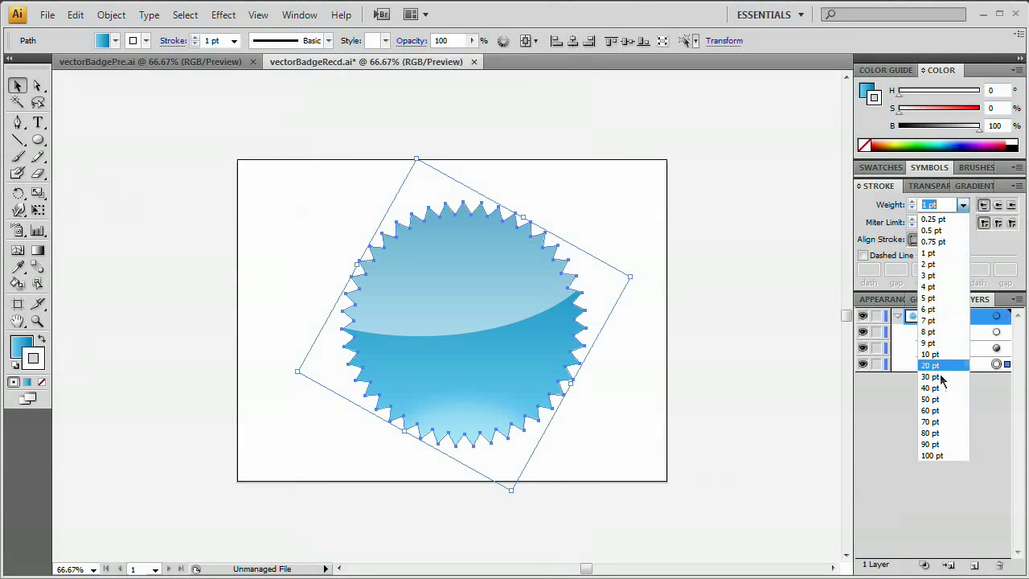
click(943, 367)
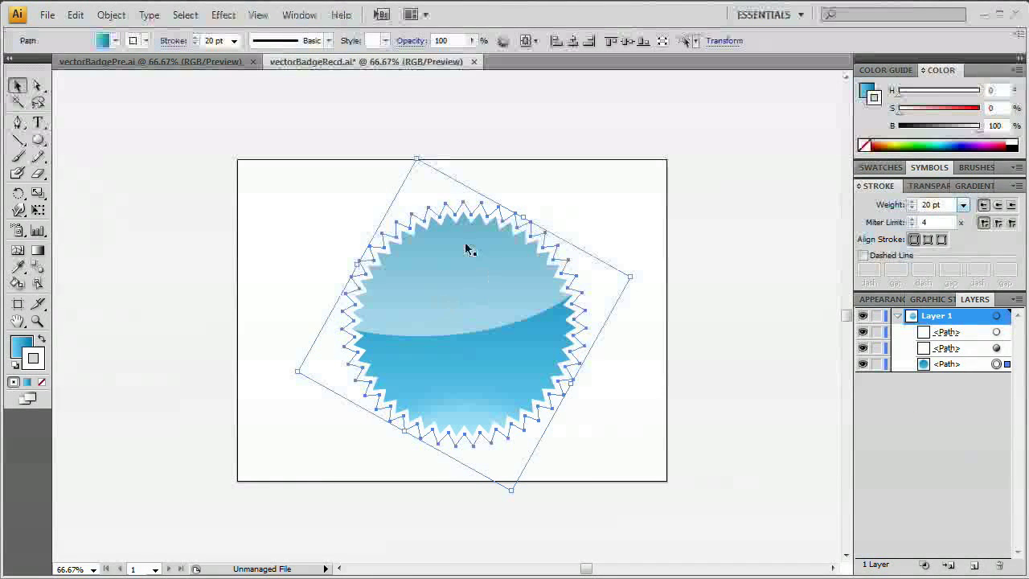
click(943, 241)
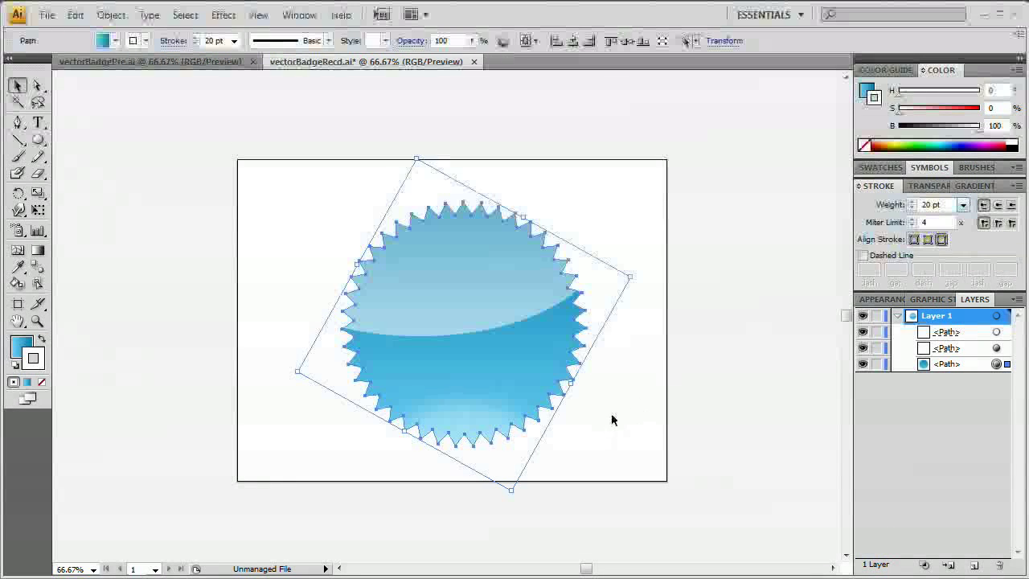
key(ctrl+shift+a)
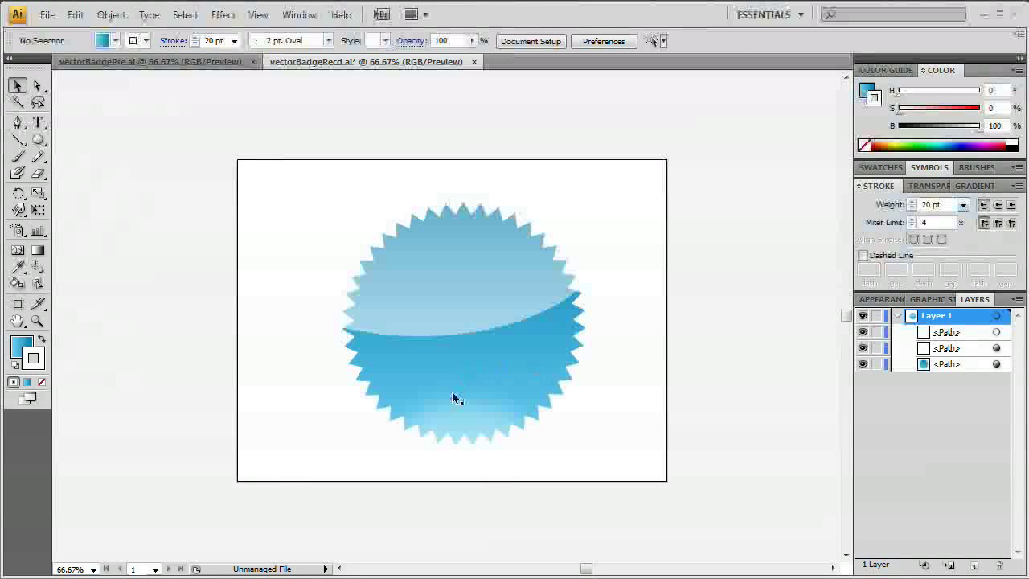
click(562, 330)
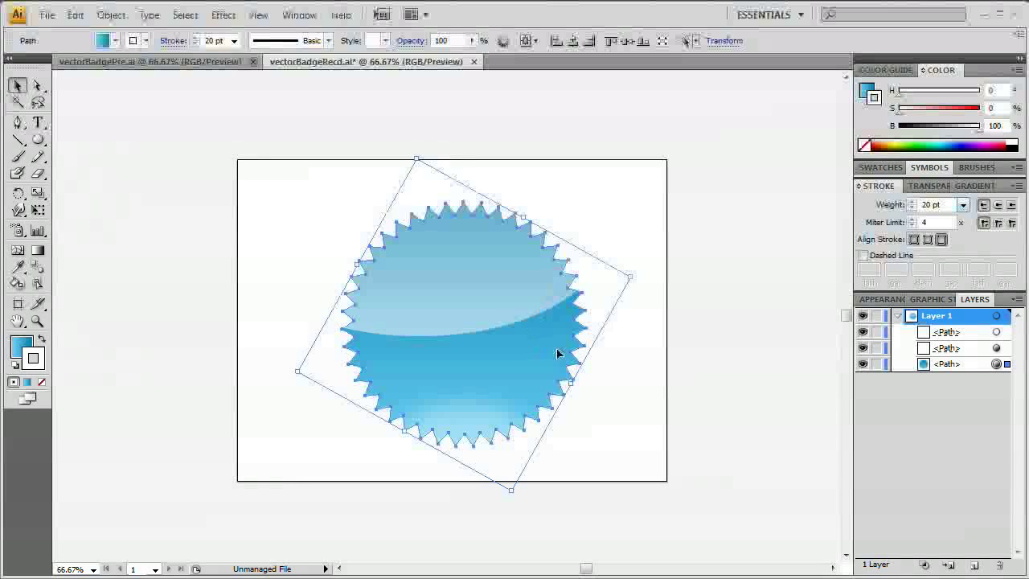
Step: Add a Stylize > Drop Shadow effect to the starburst with preview enabled
click(222, 15)
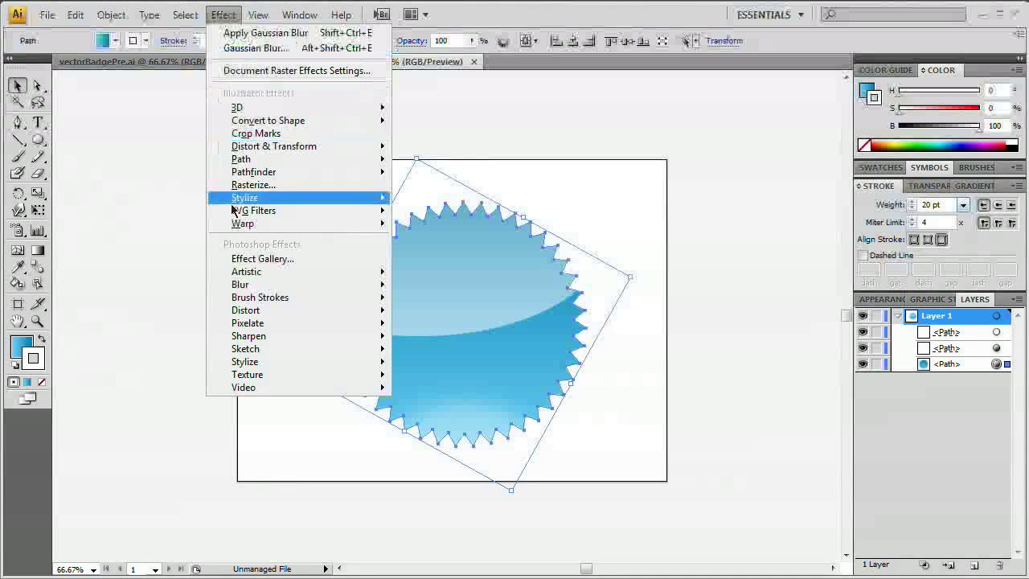
mouse_move(313, 209)
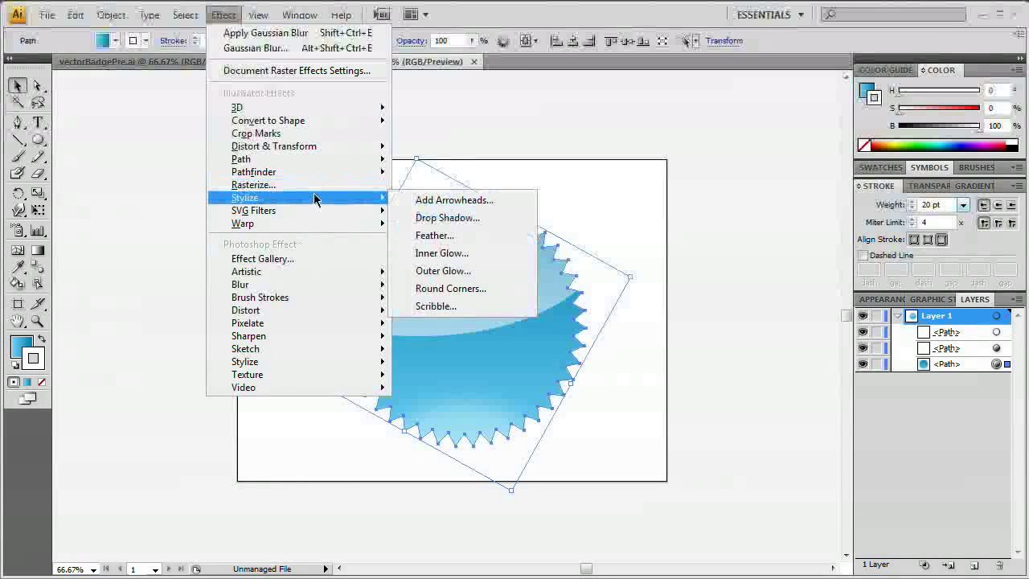
click(461, 221)
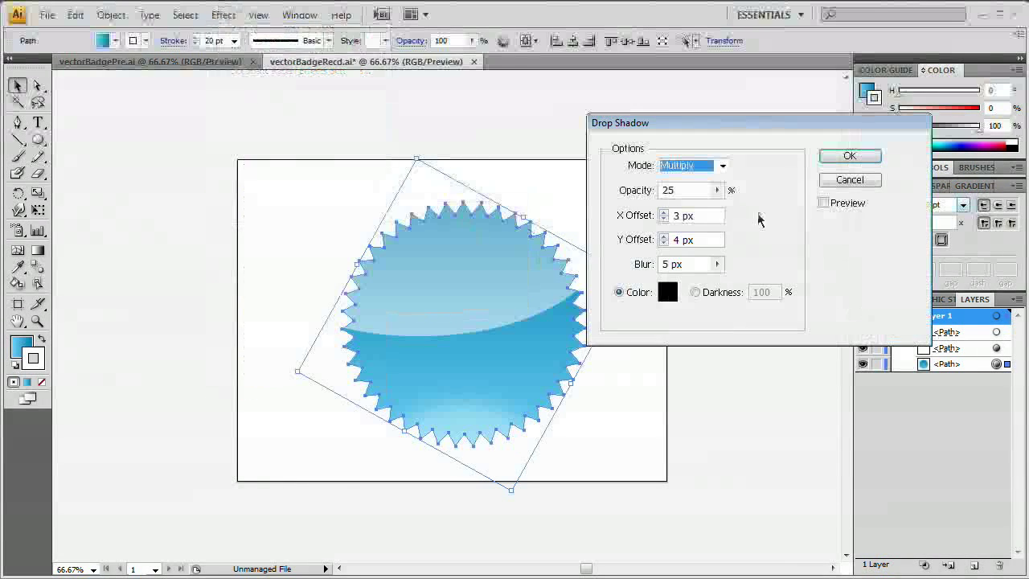
click(836, 203)
drag(734, 129, 804, 153)
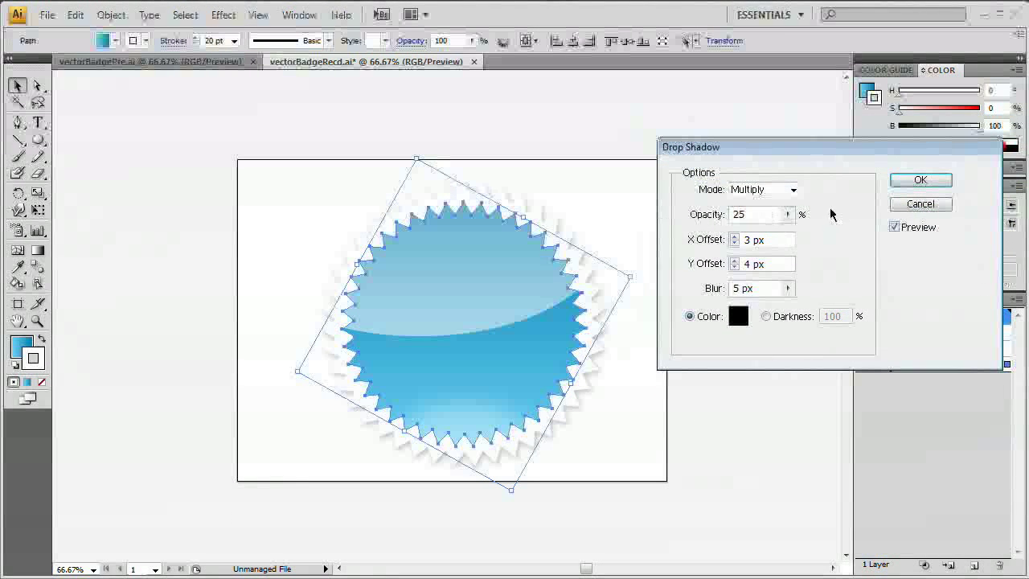
Step: Set the shadow's X and Y offsets to 6 px and opacity to 20%
double_click(747, 239)
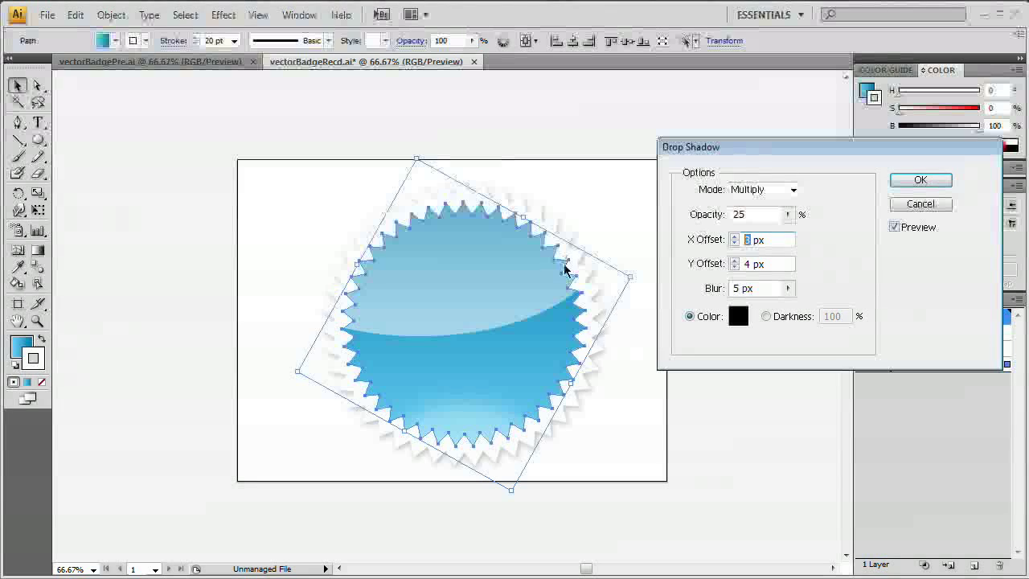
text(6)
key(Tab)
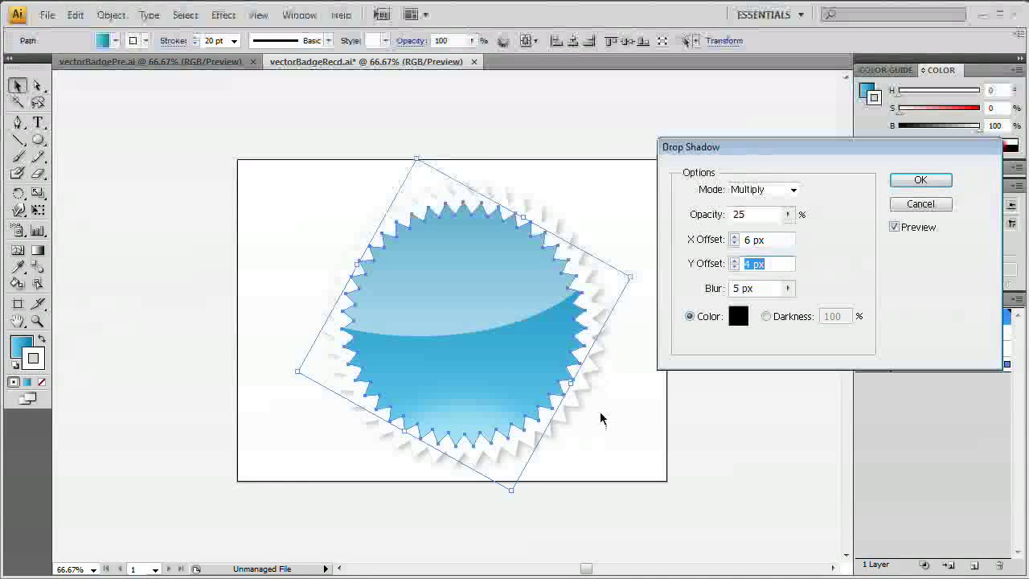
text(6)
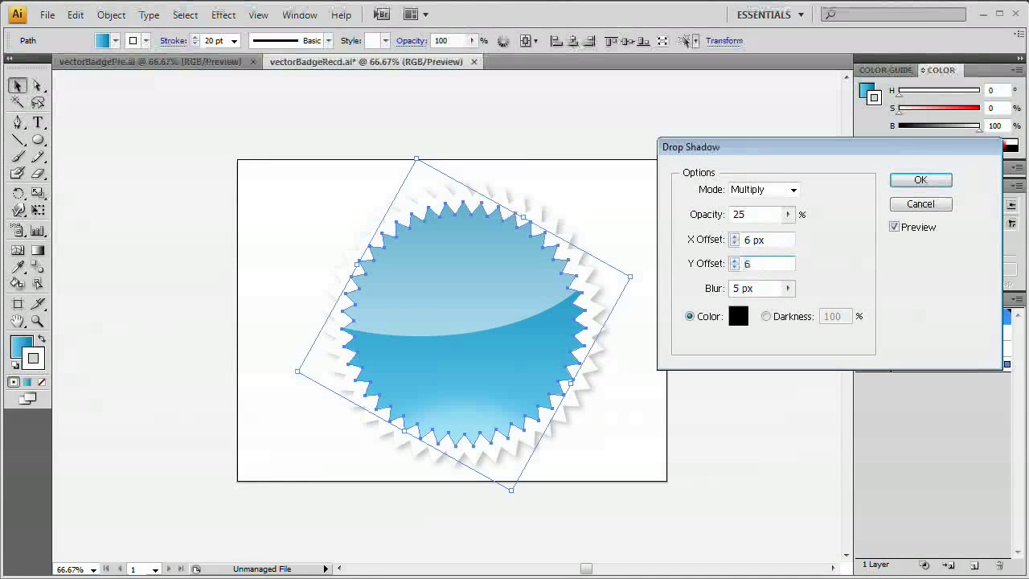
key(Tab)
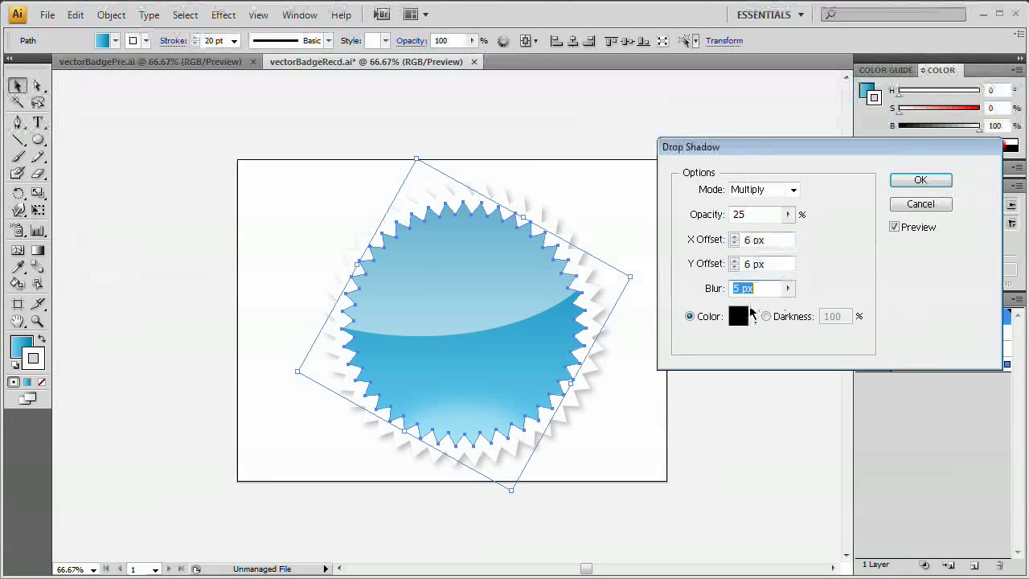
double_click(753, 214)
text(20)
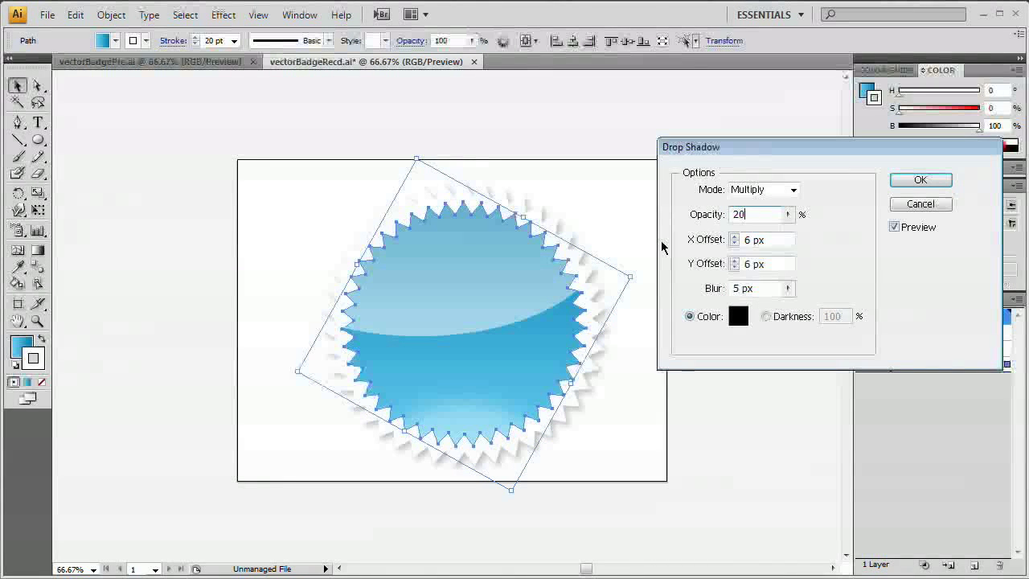
key(Tab)
click(934, 180)
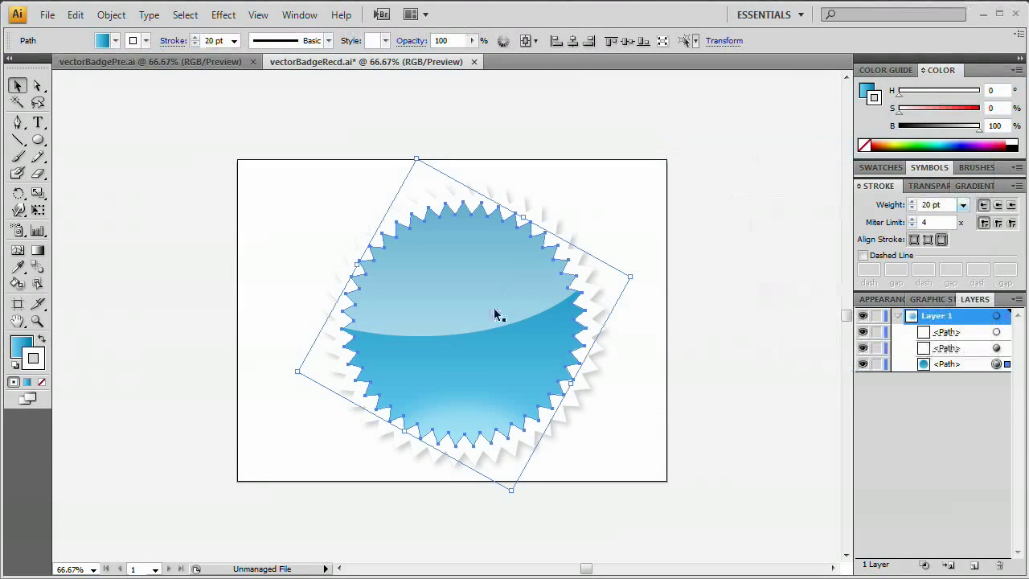
click(596, 412)
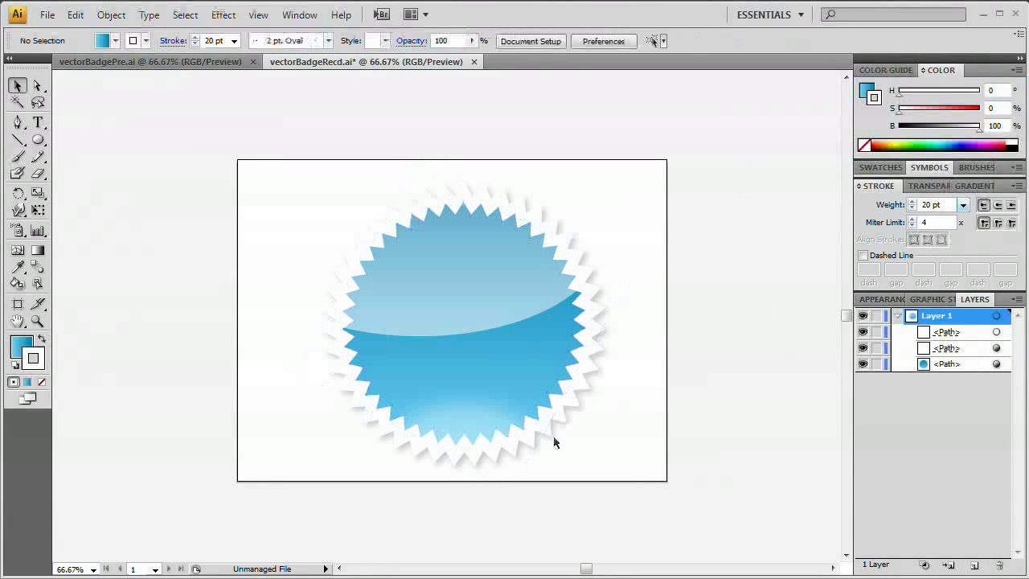
Step: Give the starburst's white stroke round joins
click(599, 342)
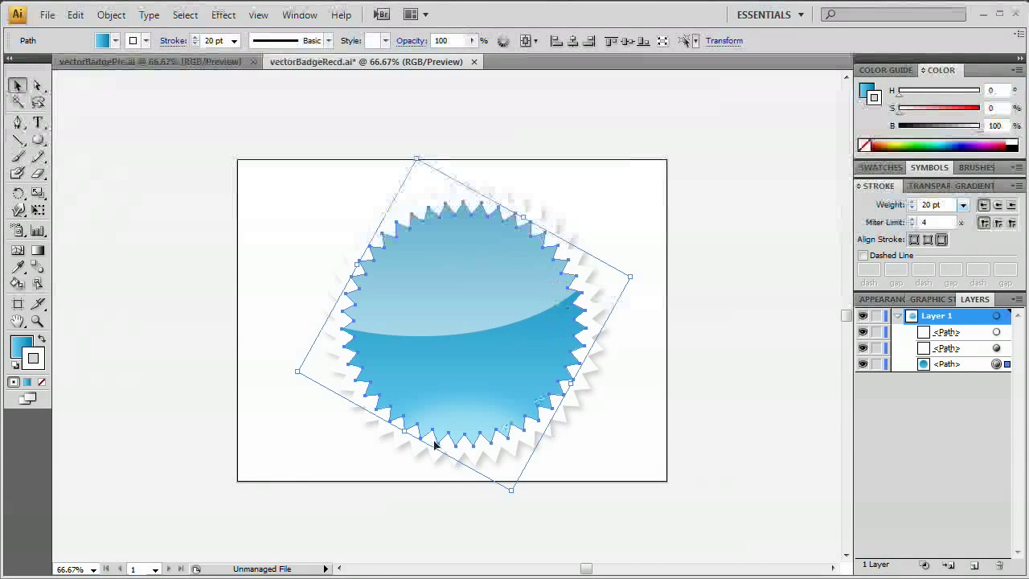
click(998, 224)
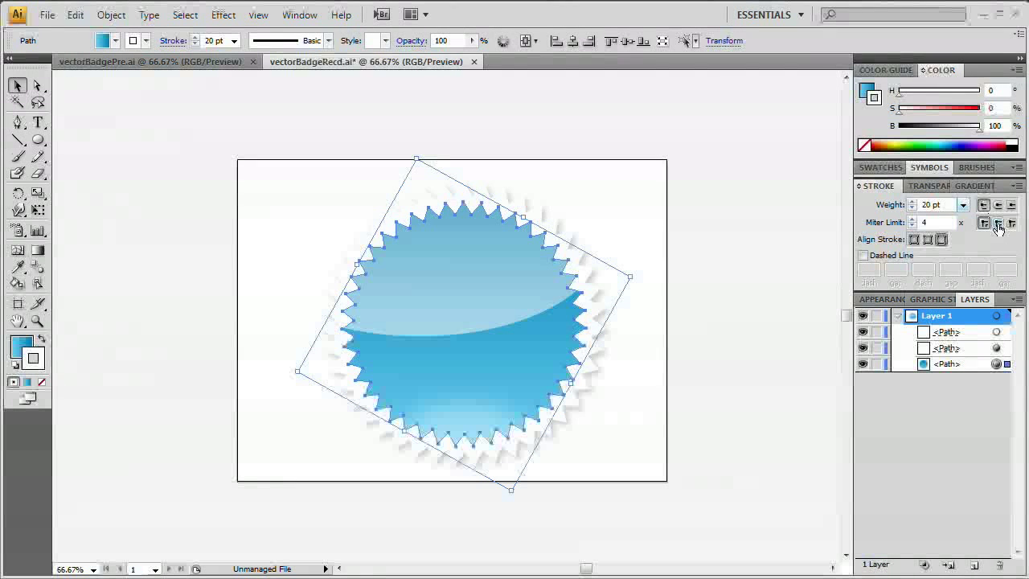
click(997, 225)
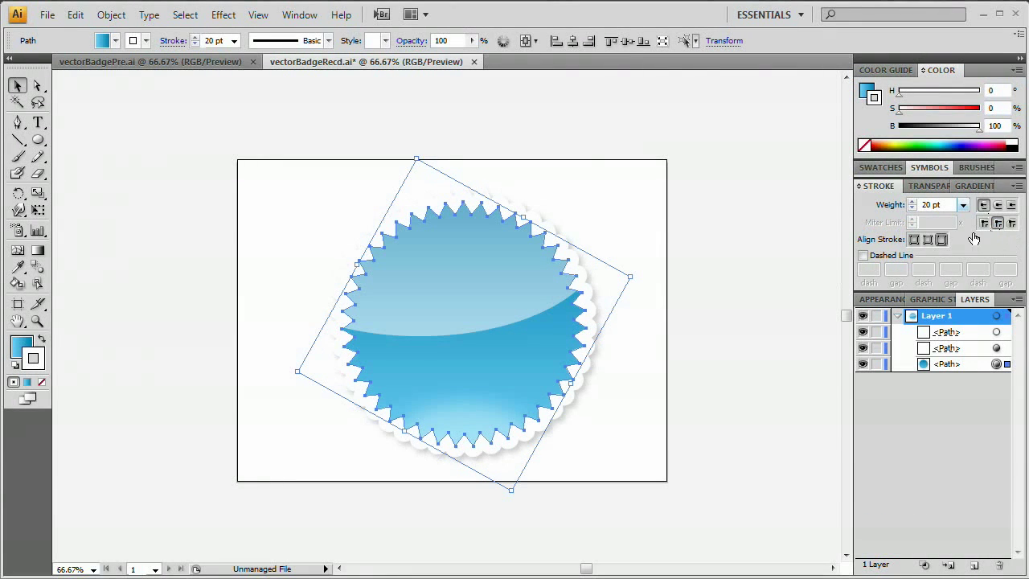
click(661, 384)
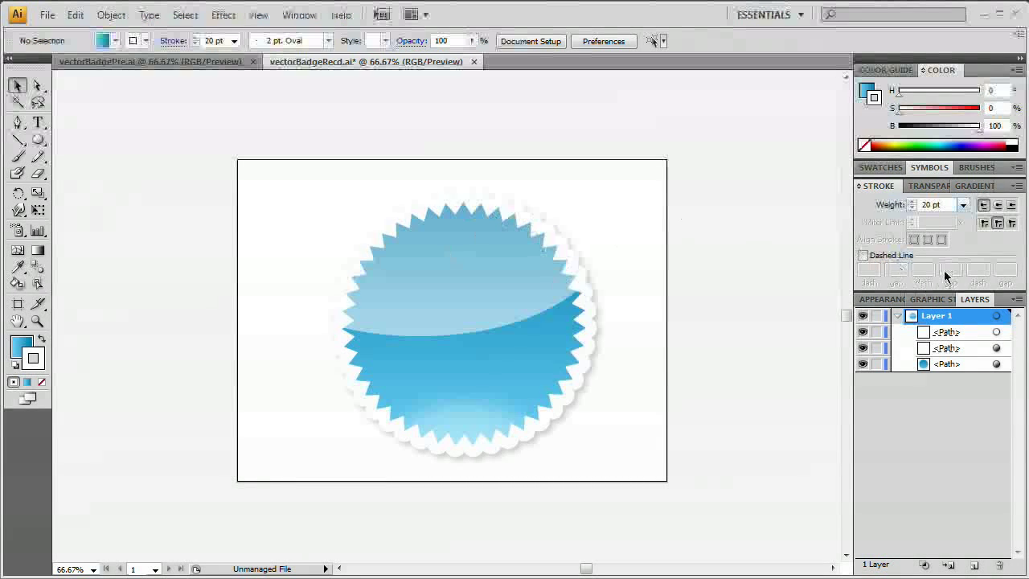
Step: Give the stroke round caps and inspect the finished badge
click(570, 336)
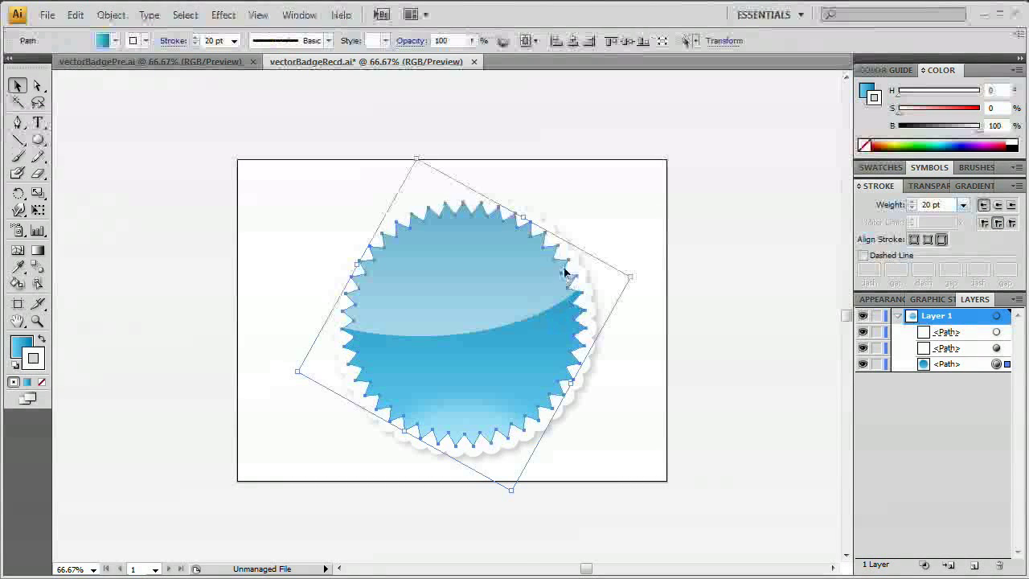
click(998, 205)
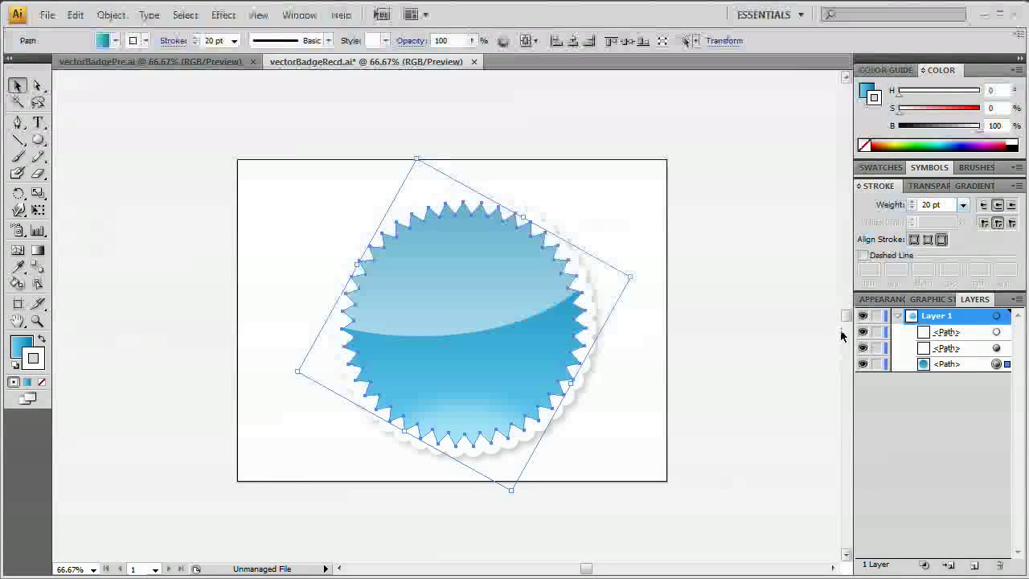
click(765, 351)
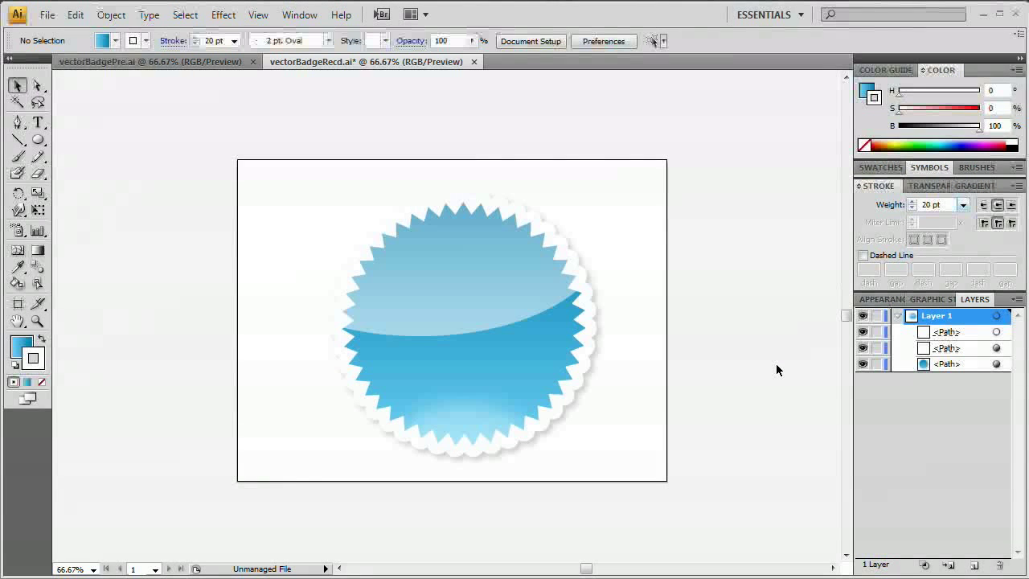
click(220, 15)
click(126, 202)
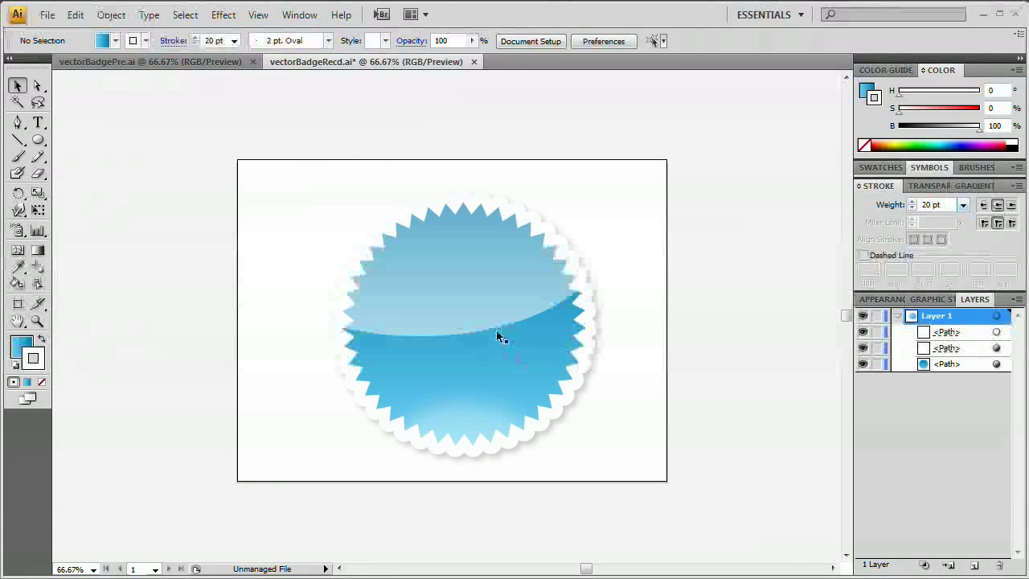